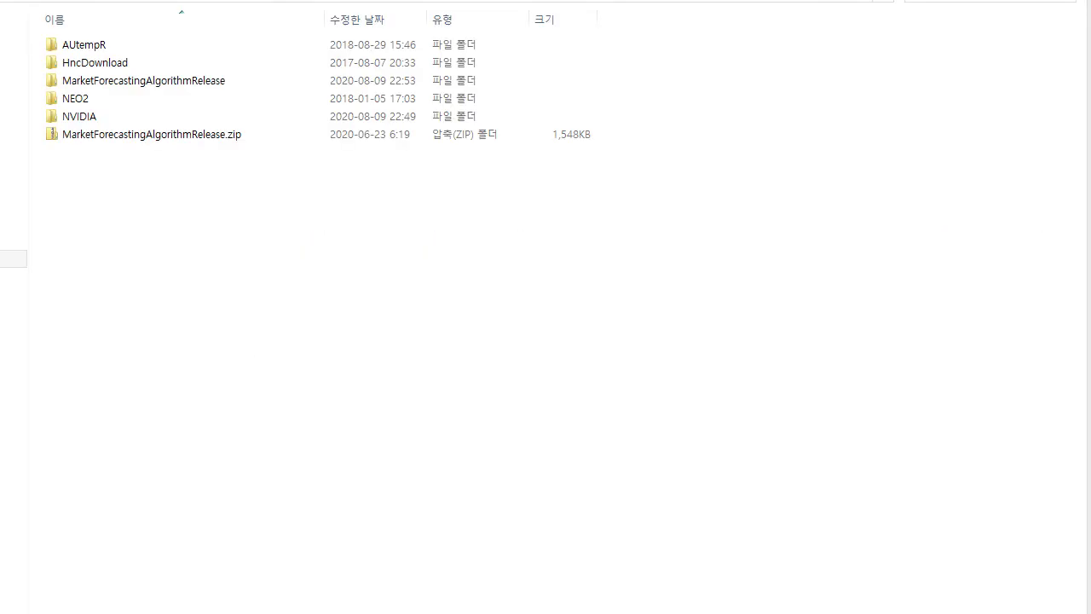
- Open the workbook Market Forecasting Algorithm v3.2 Release.xlsm from the MarketForecastingAlgorithmRelease folder
left_click(152, 135)
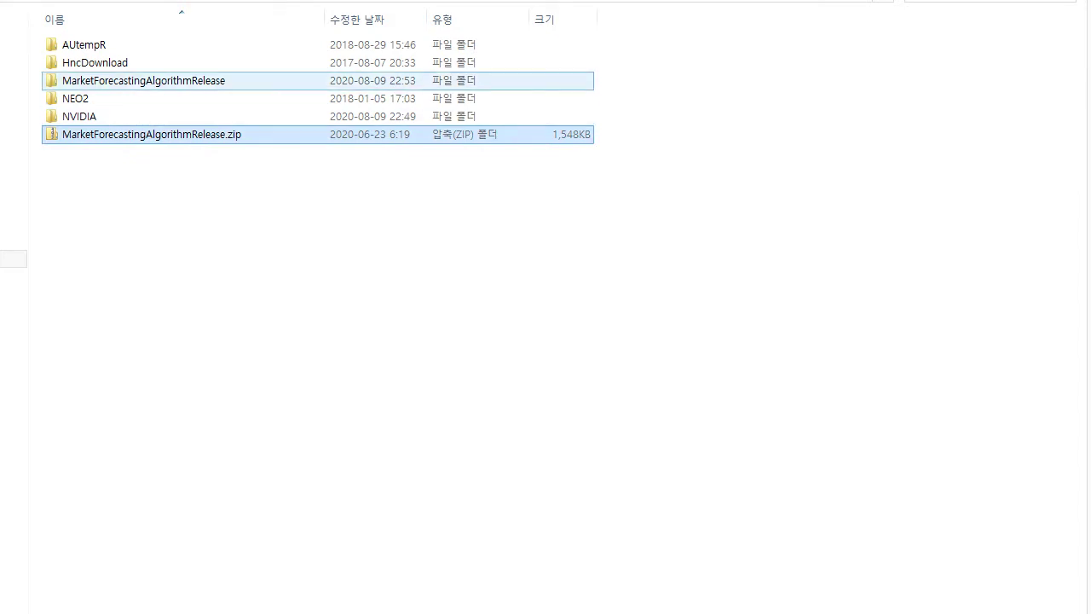
double_click(143, 80)
key("Up")
key("Up")
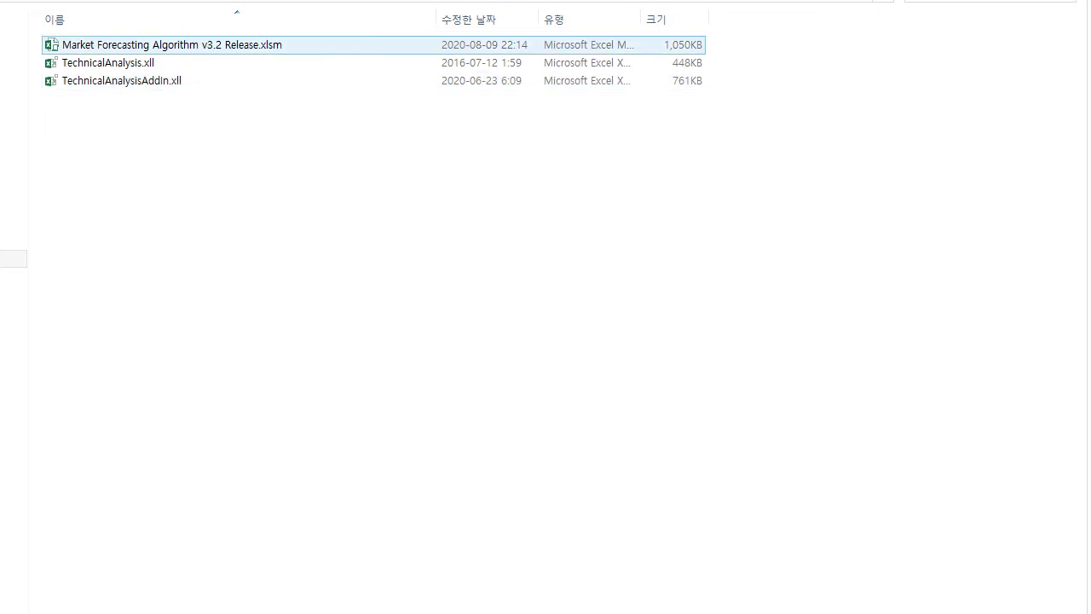
key("shift+F10")
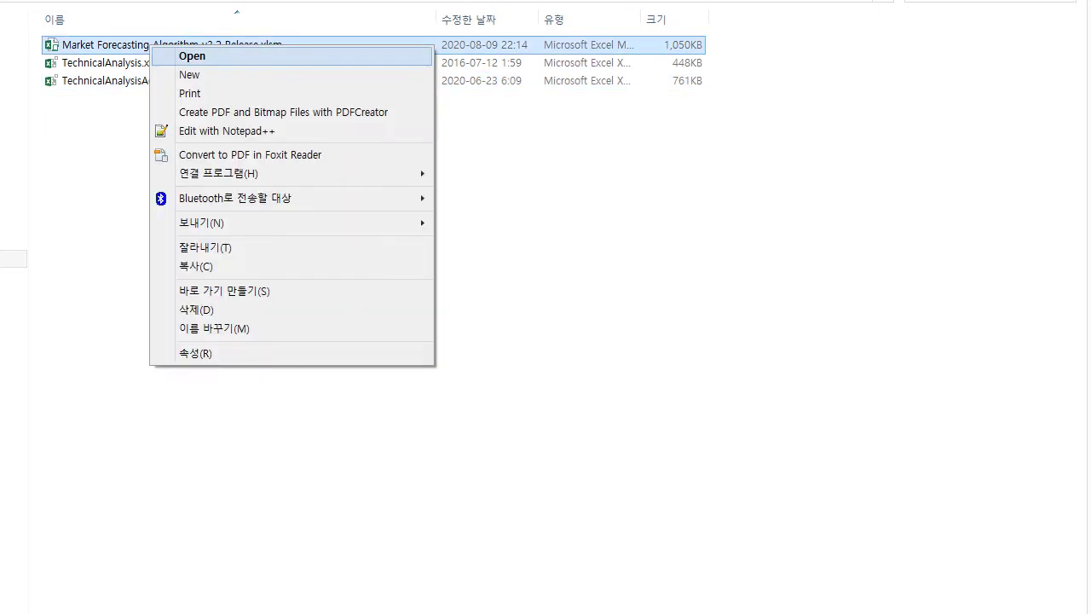
key("Return")
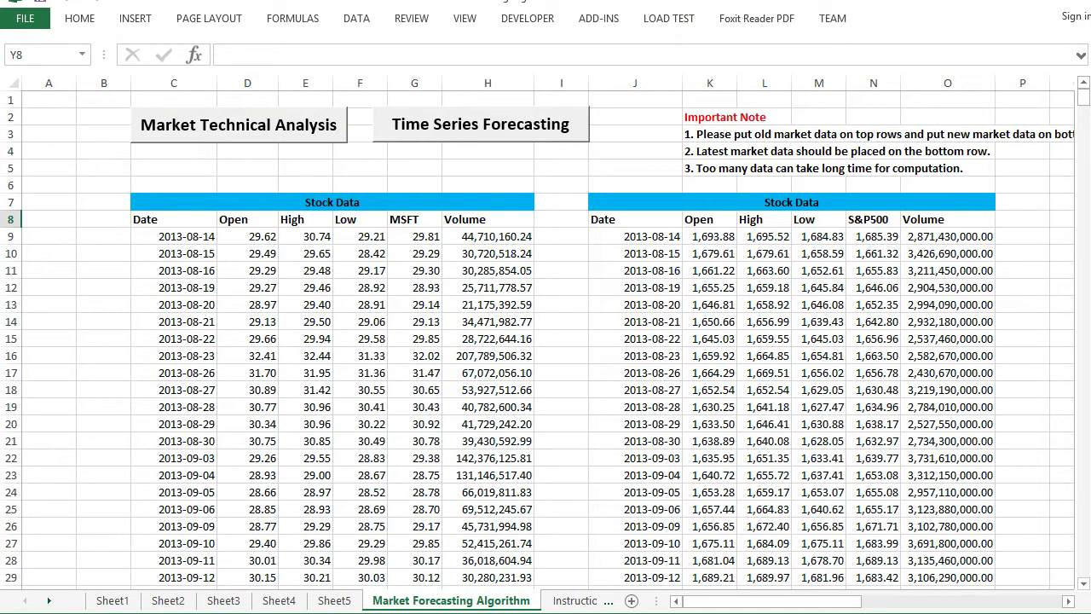
- Look over the indicator list in Market Technical Analysis and the settings in Time Series Forecasting, closing each dialog
left_click(239, 126)
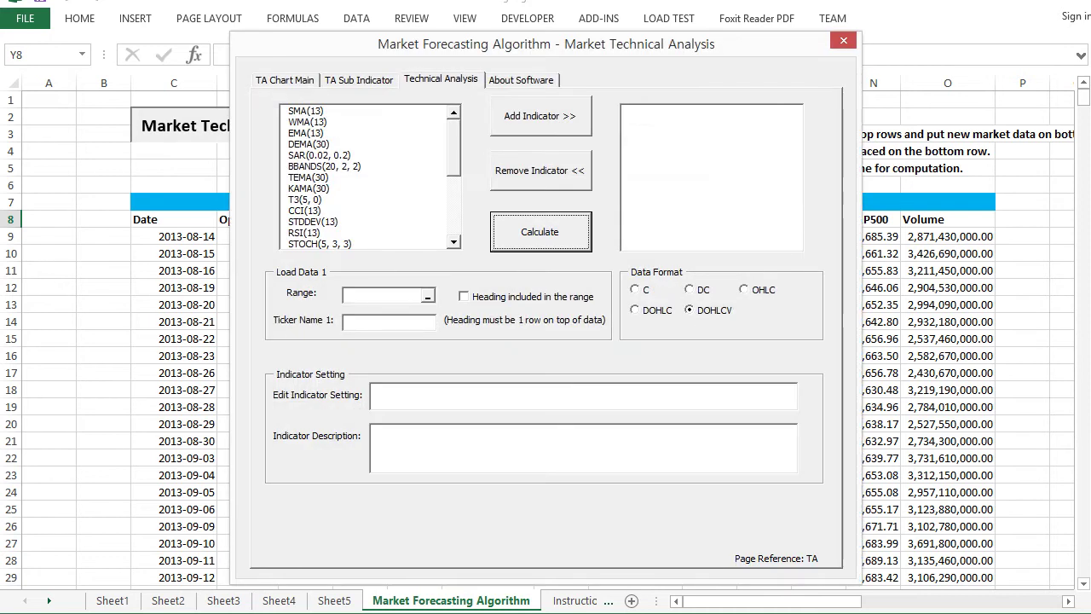
left_click_drag(454, 147, 454, 191)
scroll(366, 176, "up", 3)
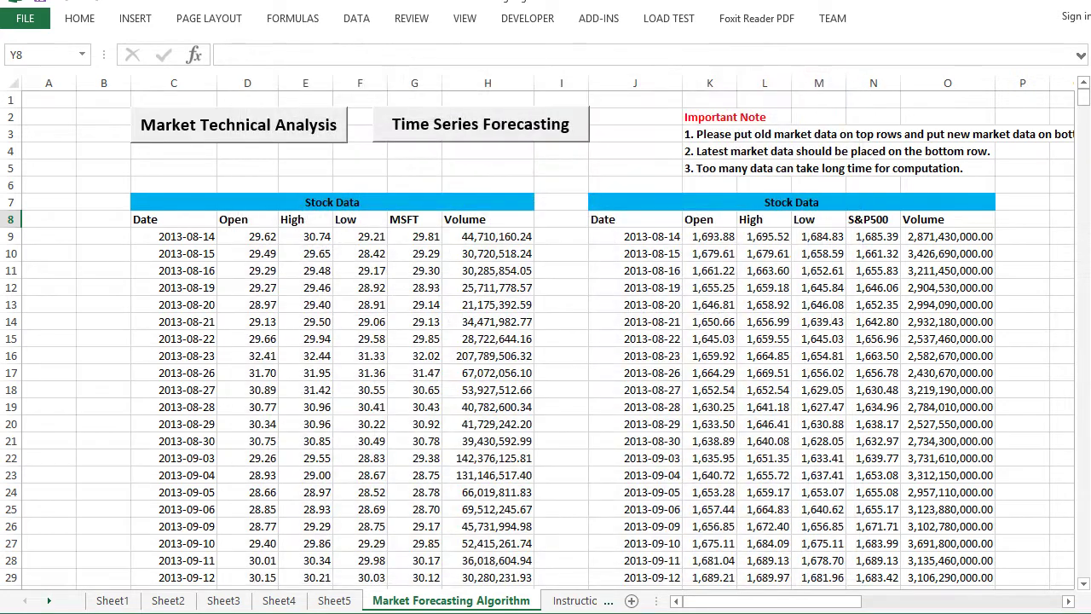
left_click(481, 125)
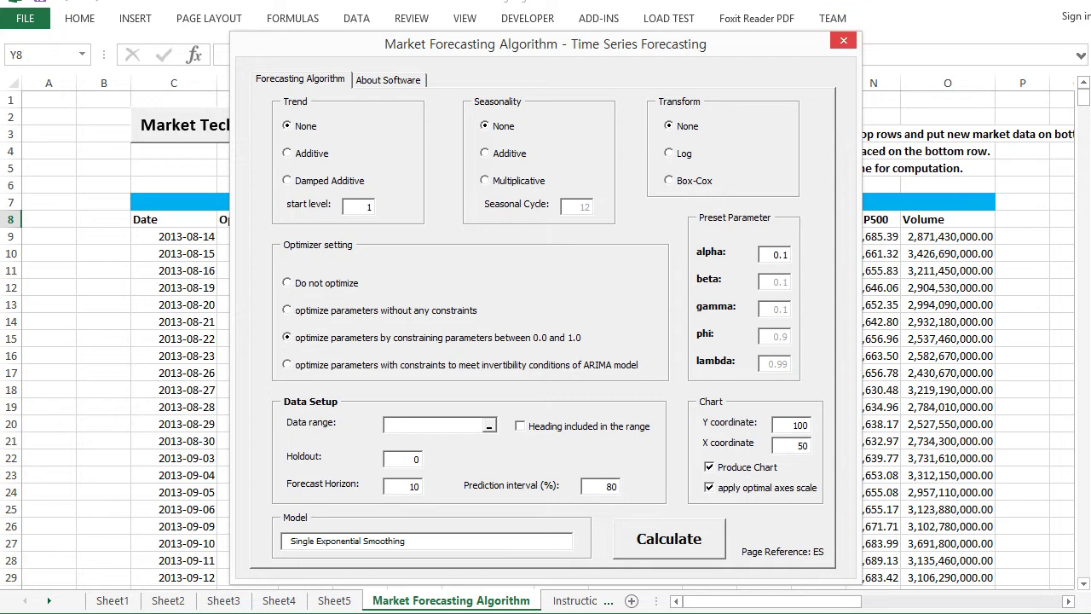
left_click(843, 40)
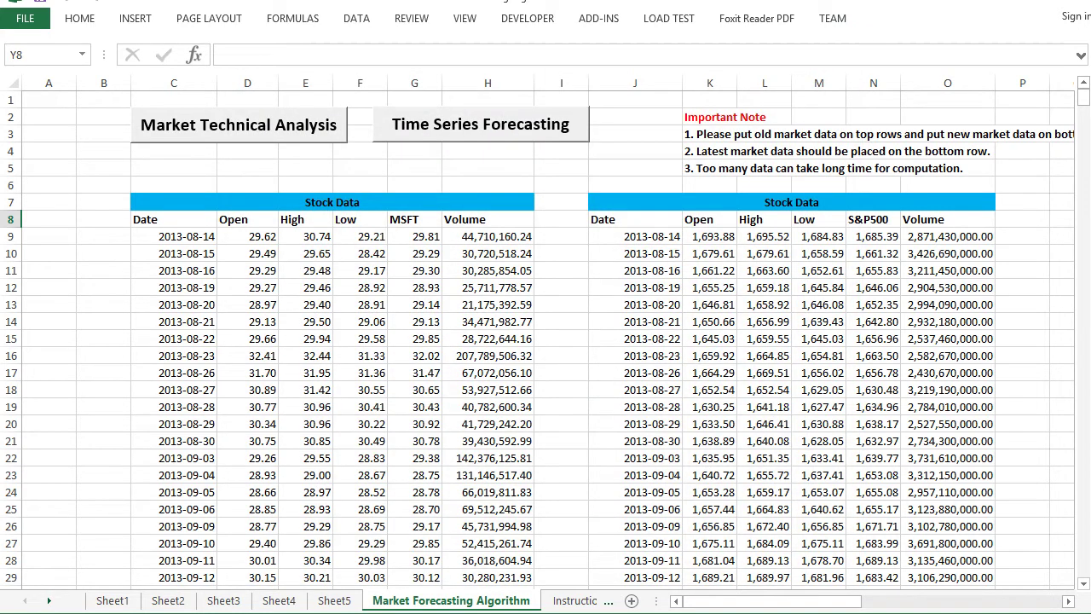
- In Market Technical Analysis, set the ZigZag indicator's depth to 20 and add ZigZag(20, 5, 6) to the calculation list
left_click(239, 125)
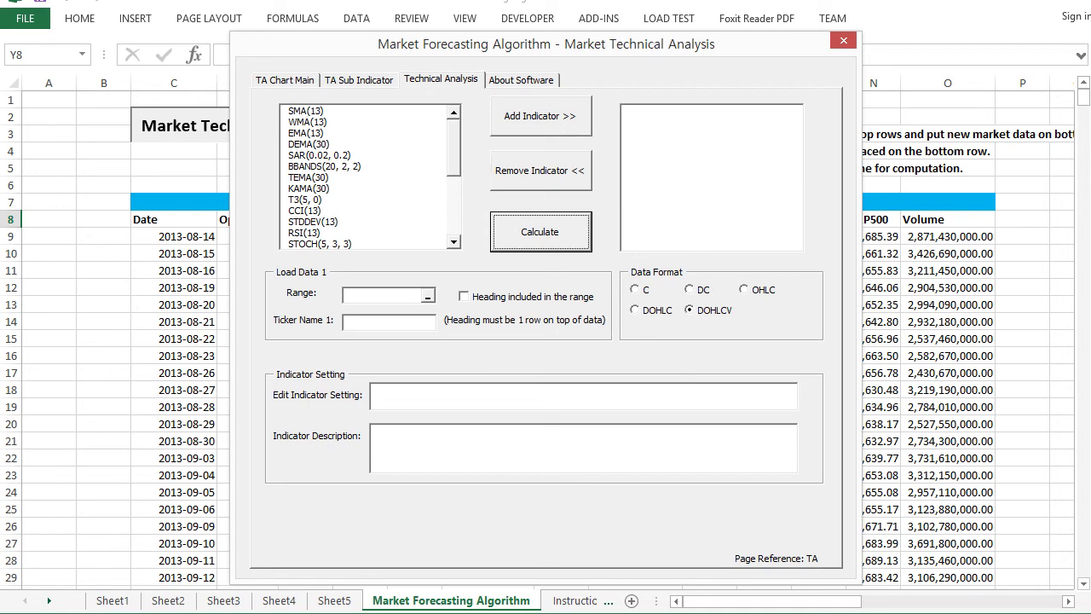
scroll(366, 176, "down", 5)
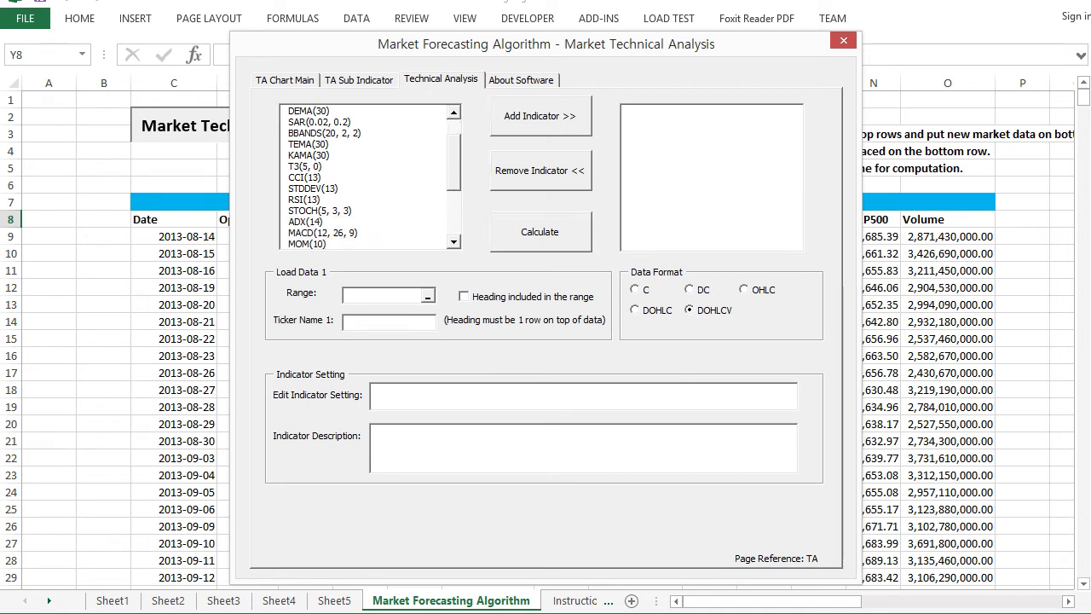
left_click(322, 233)
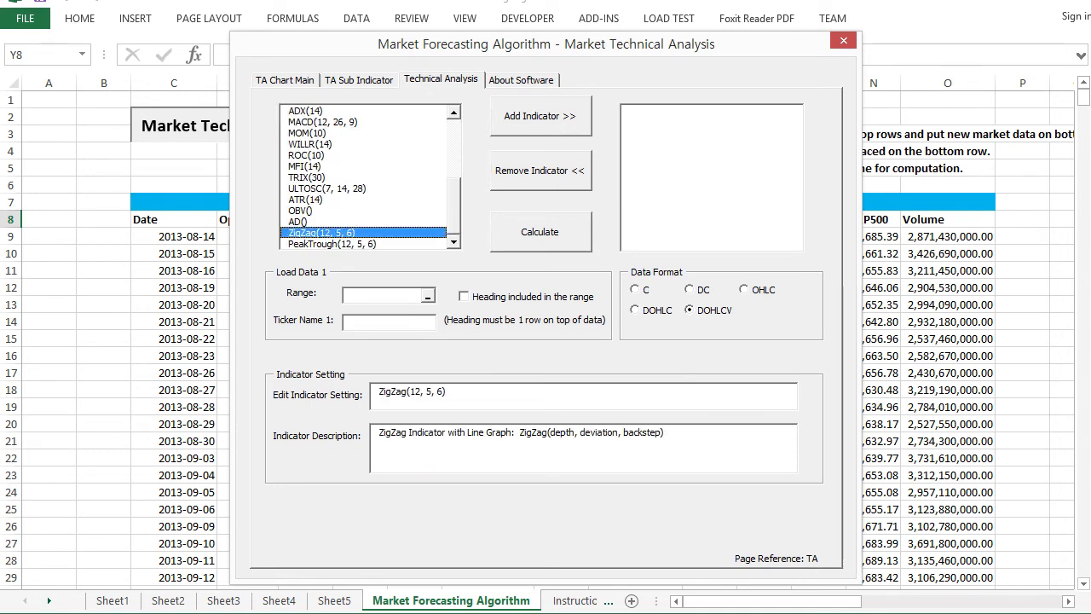
left_click(333, 244)
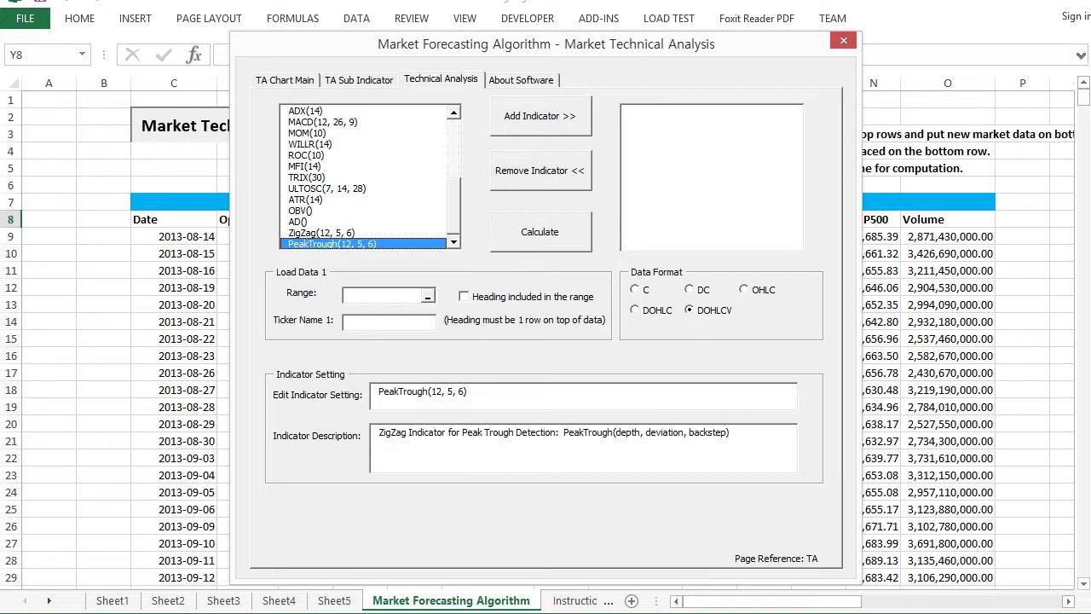
left_click(322, 233)
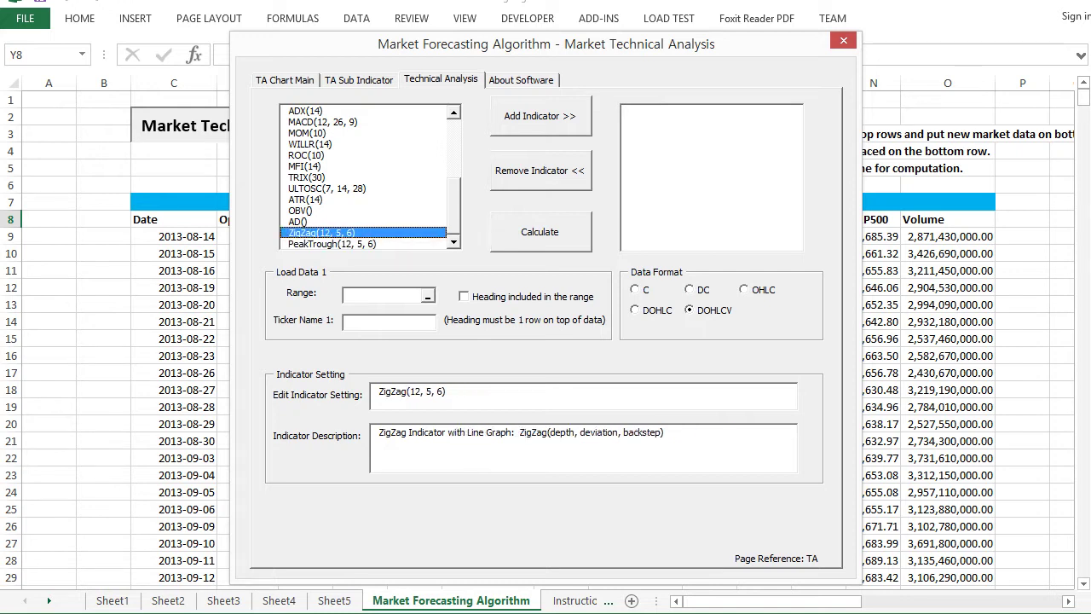
left_click(421, 391)
key("BackSpace")
key("BackSpace")
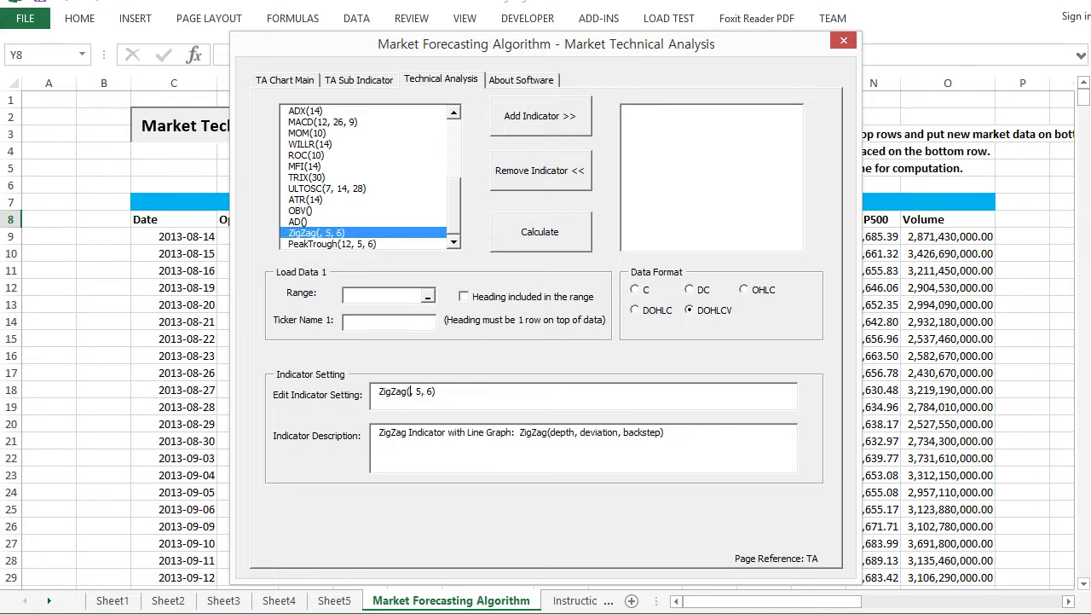
type("20")
left_click(541, 116)
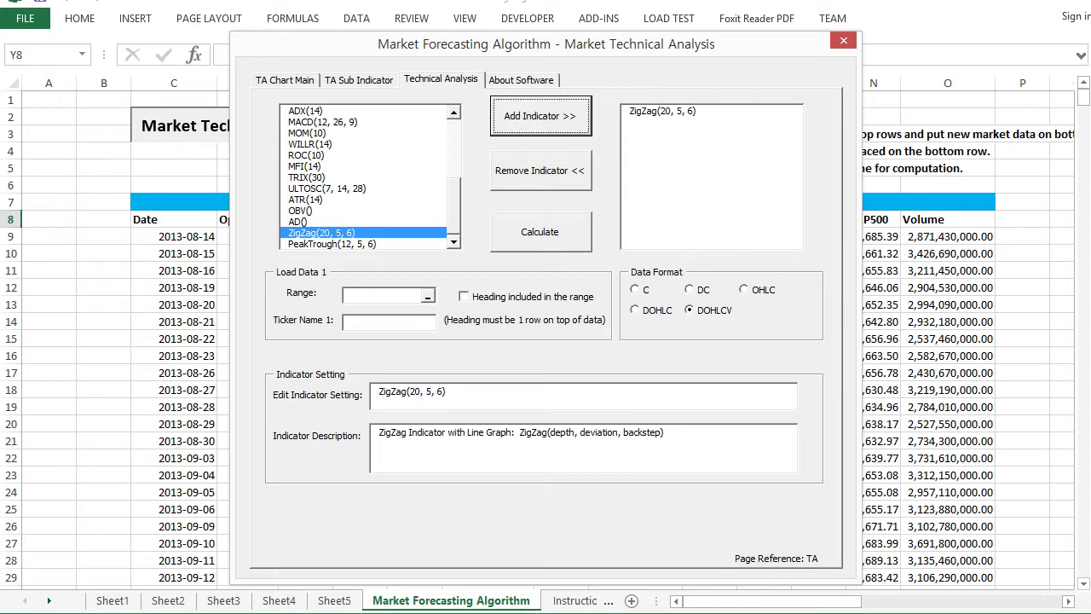
- Load the MSFT stock data C8:H808 with its heading included, name the ticker Stock1, and calculate the indicator
left_click(427, 295)
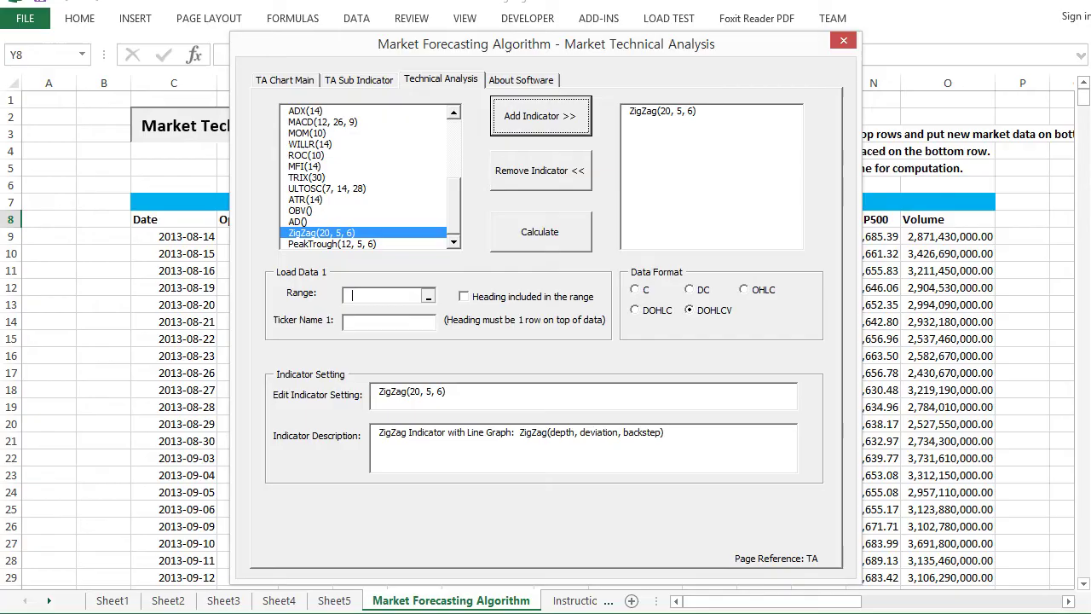
left_click_drag(140, 219, 534, 546)
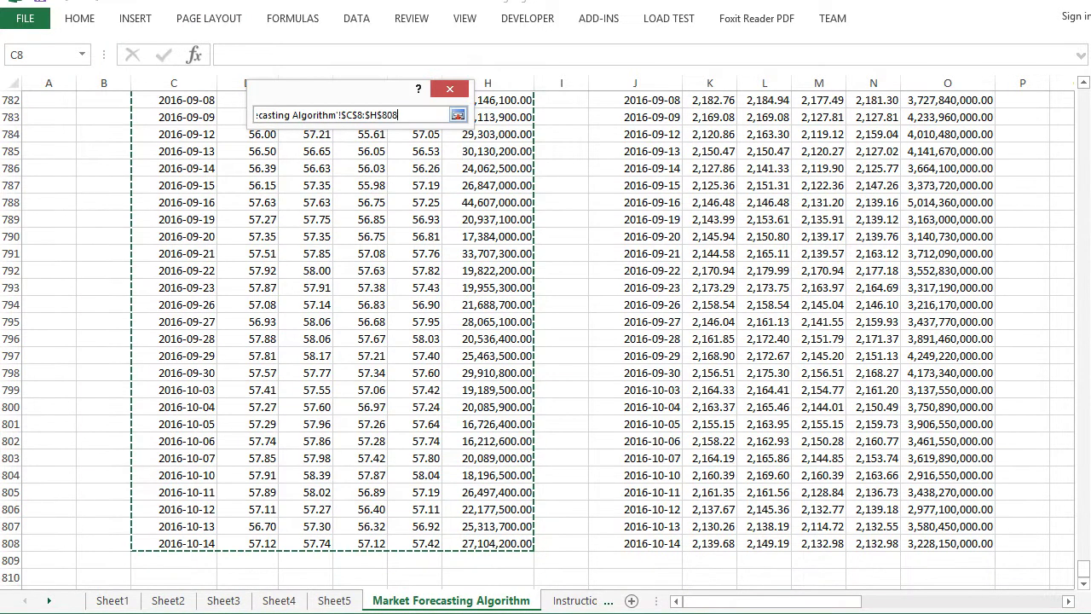
key("Return")
left_click(463, 296)
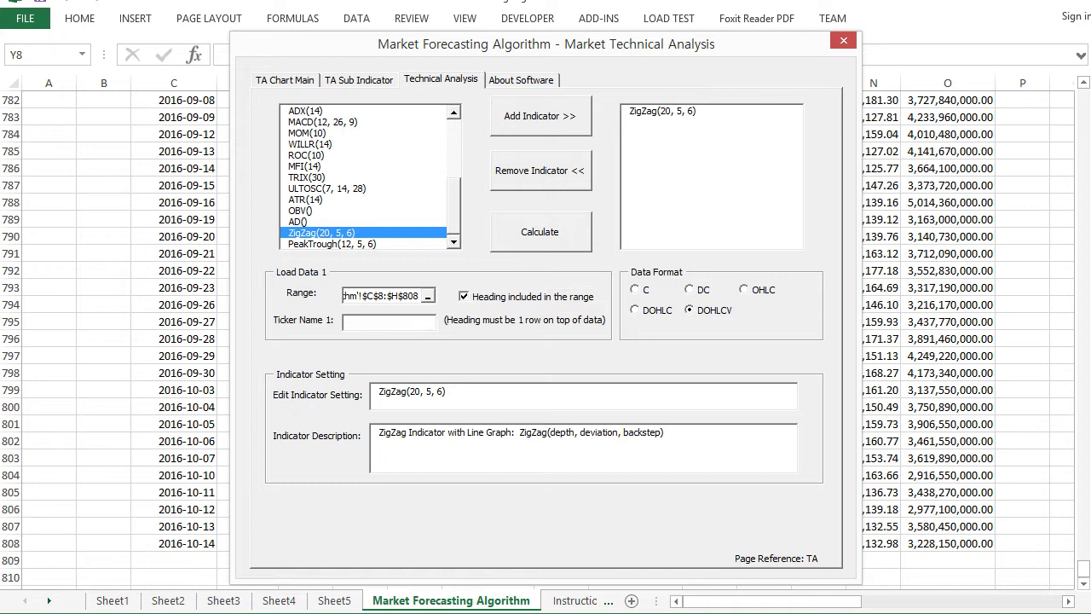
type("Stock1")
left_click(540, 231)
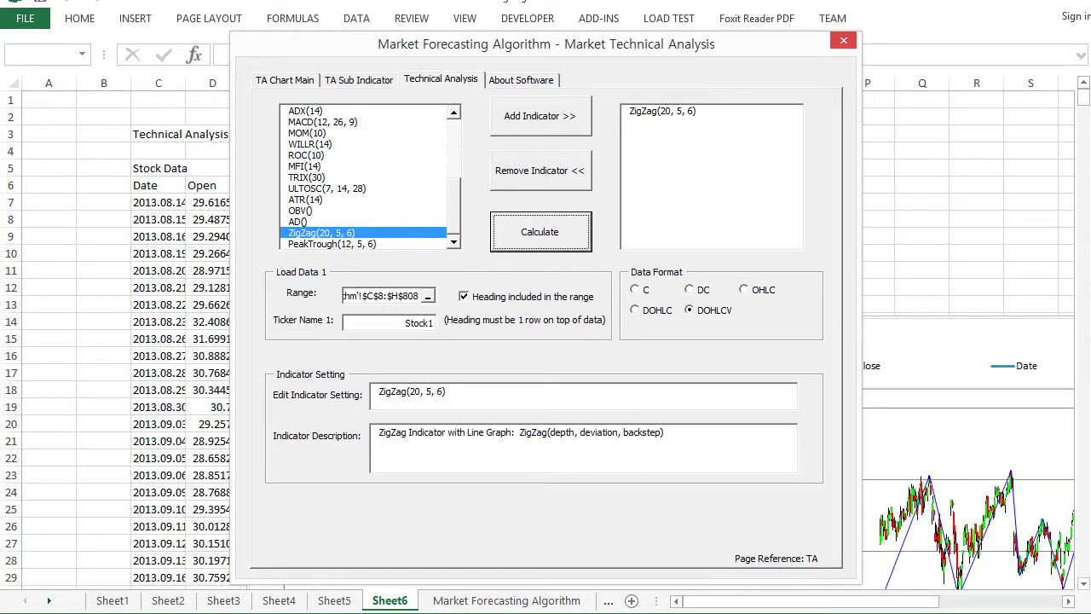
- Close the technical analysis dialog and examine the ZigZag line across the whole Stock1 chart
left_click(843, 40)
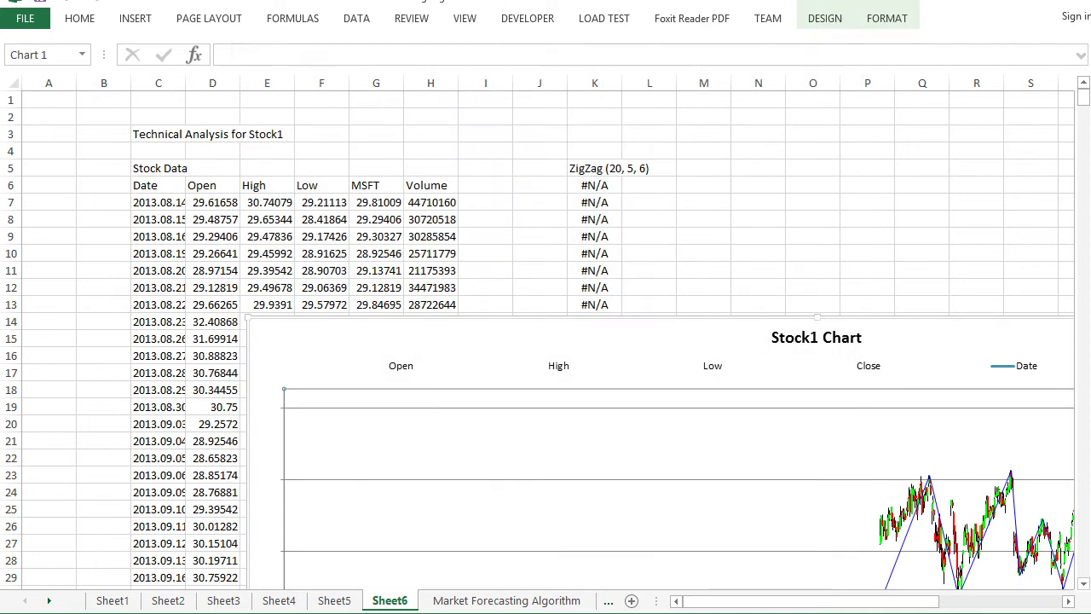
scroll(546, 341, "down", 3)
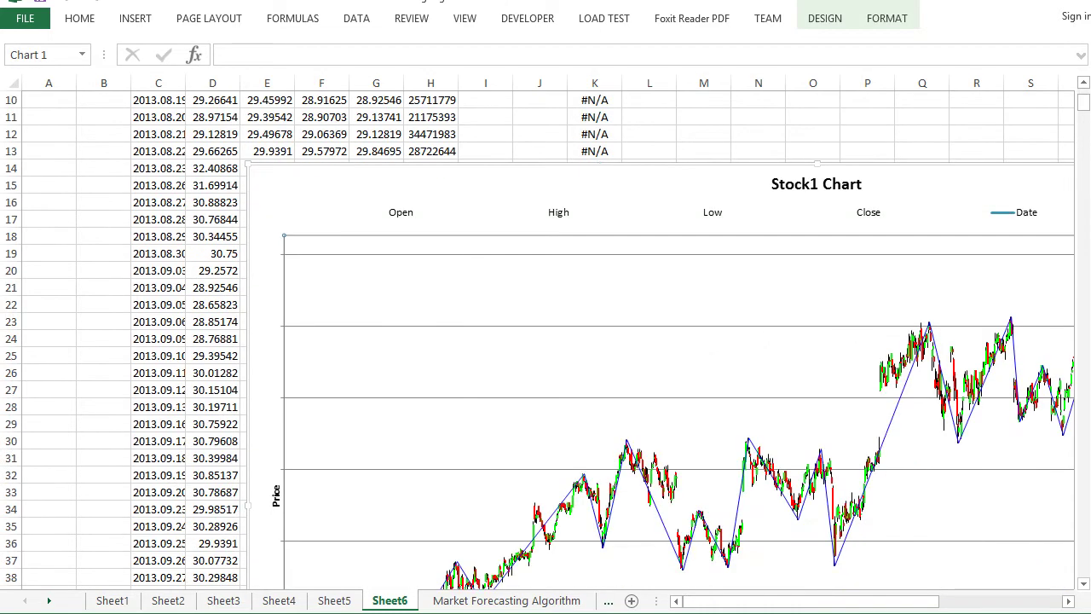
scroll(819, 273, "down", 5)
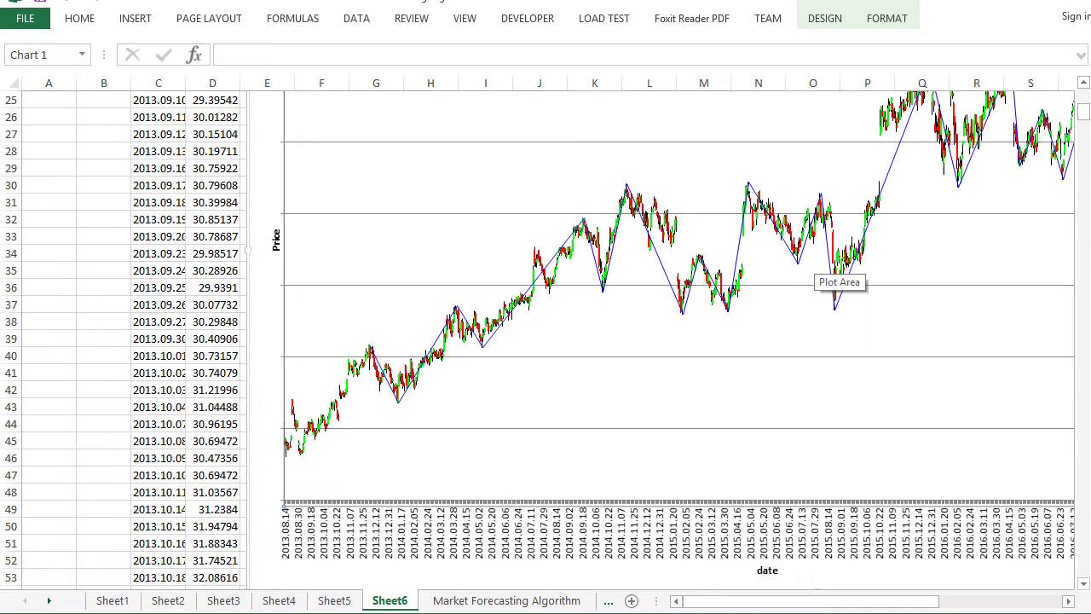
left_click_drag(810, 601, 874, 601)
scroll(984, 294, "up", 2)
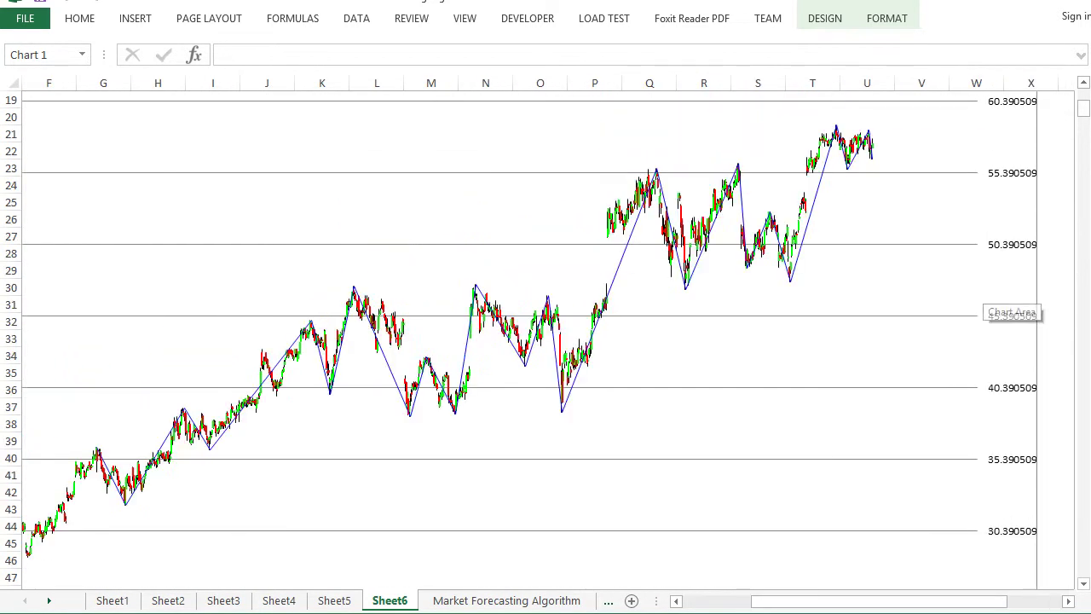
left_click_drag(1083, 108, 1083, 104)
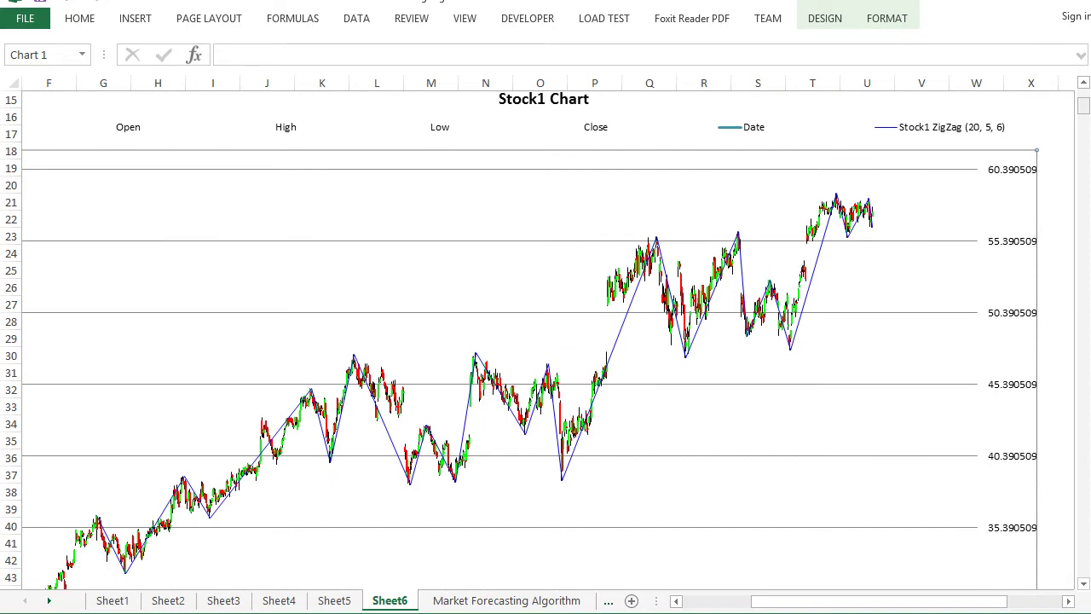
- From the Market Forecasting Algorithm sheet, reopen Market Technical Analysis and add the ZigZag(12, 5, 6) indicator
left_click(507, 600)
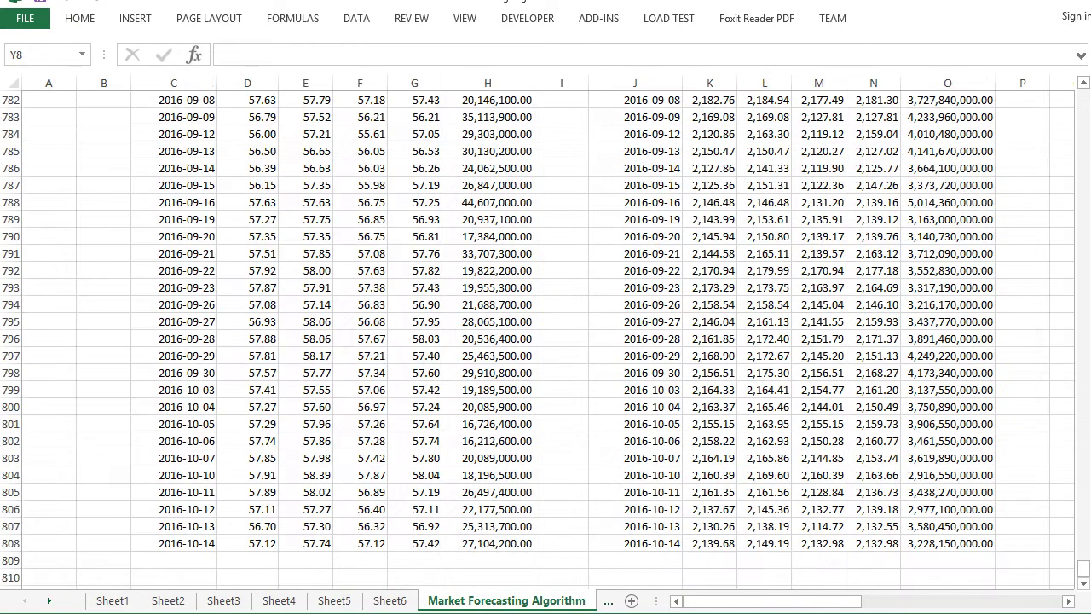
left_click_drag(1083, 569, 1083, 95)
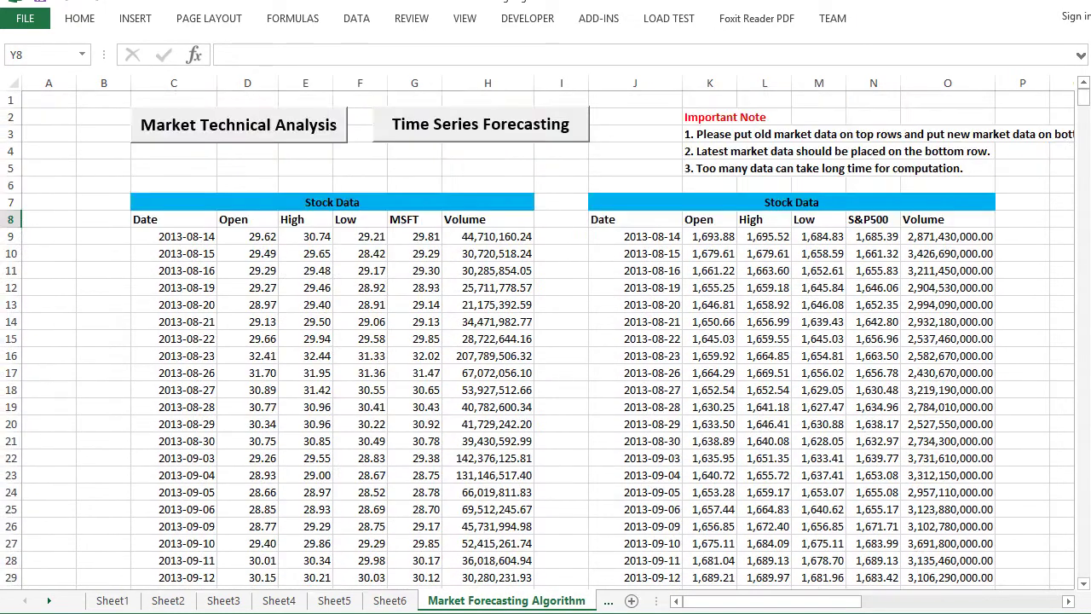
left_click(239, 126)
left_click_drag(454, 147, 453, 208)
left_click(322, 232)
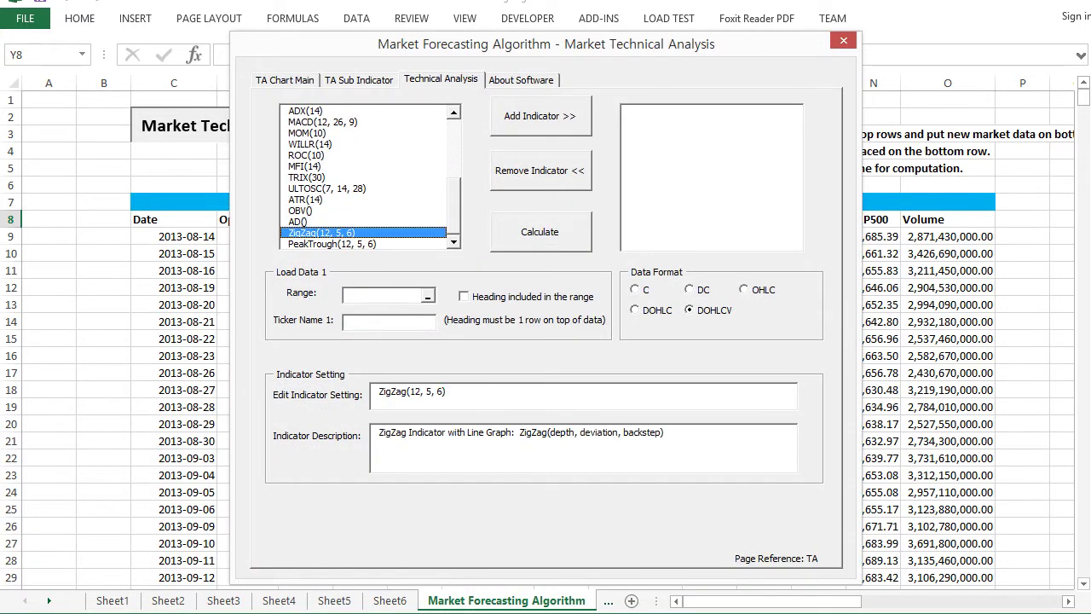
left_click(541, 116)
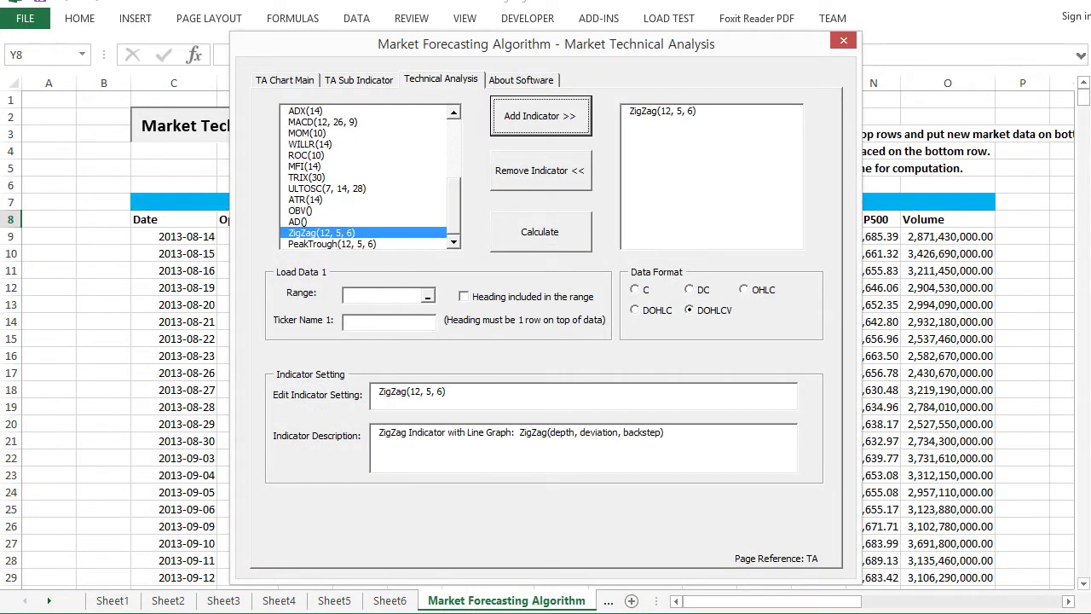
- Add the CCI(13) indicator to the calculation list alongside ZigZag
left_click_drag(454, 207, 454, 146)
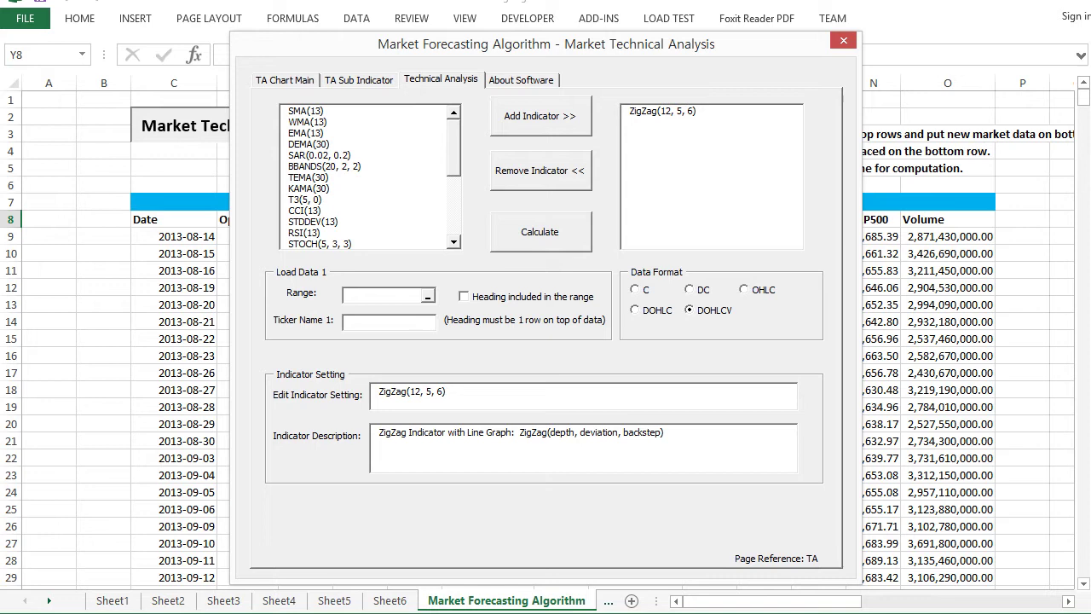
left_click_drag(454, 147, 454, 155)
left_click(305, 188)
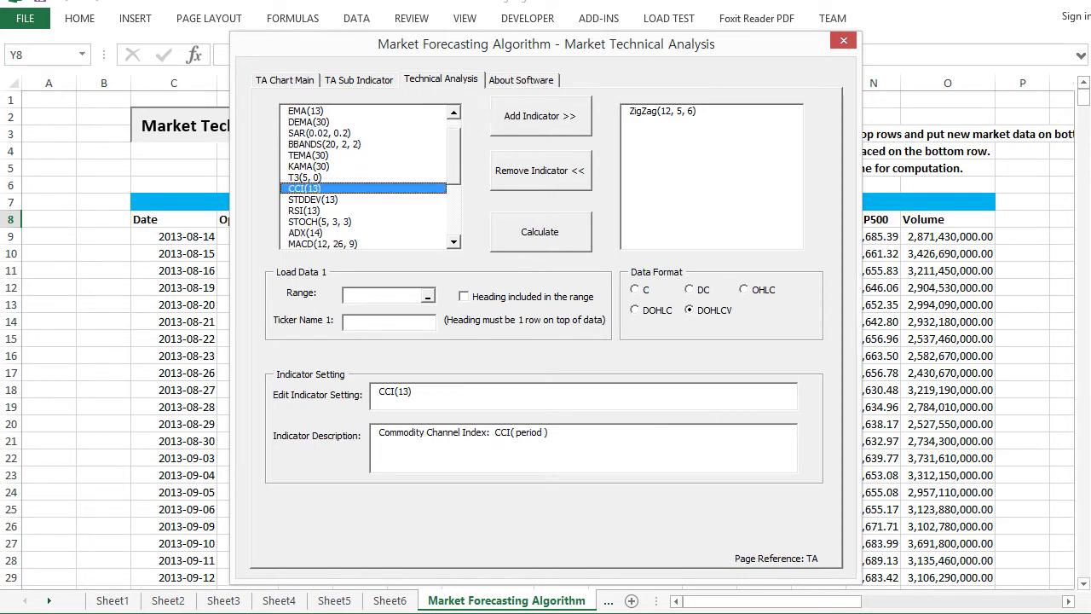
left_click(539, 116)
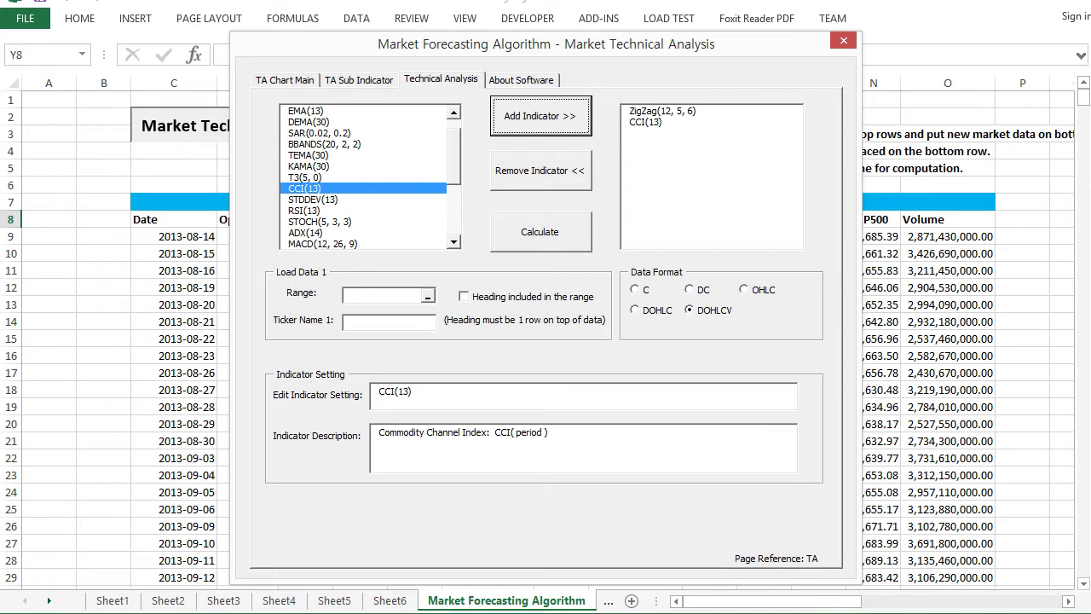
left_click_drag(453, 156, 454, 164)
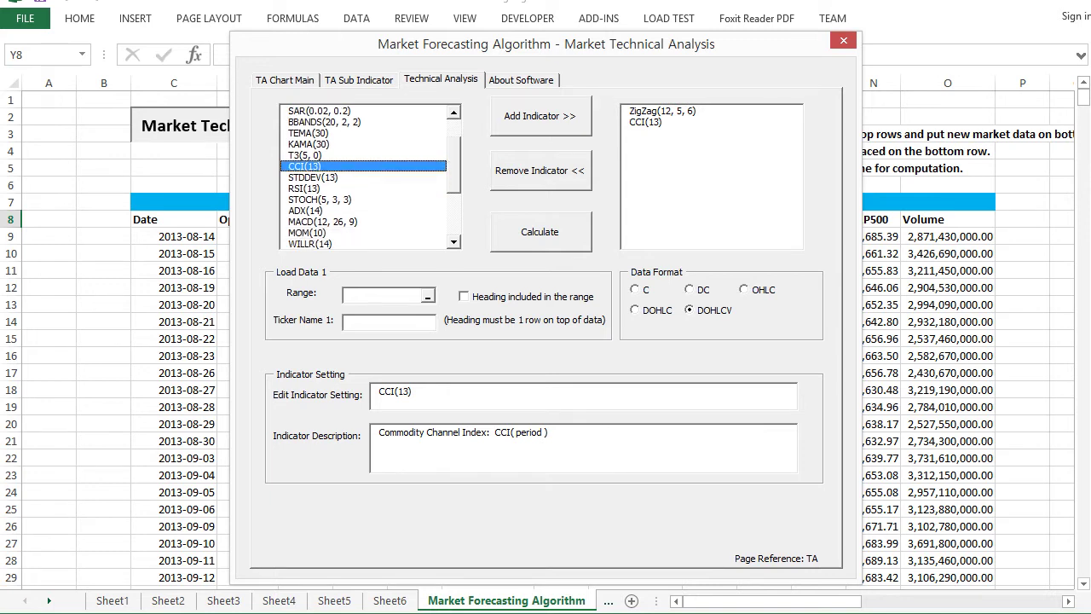
- Load the MSFT stock data range C8:H808 with its heading included and name the ticker Stock1
left_click(427, 295)
left_click_drag(136, 219, 533, 573)
key("Return")
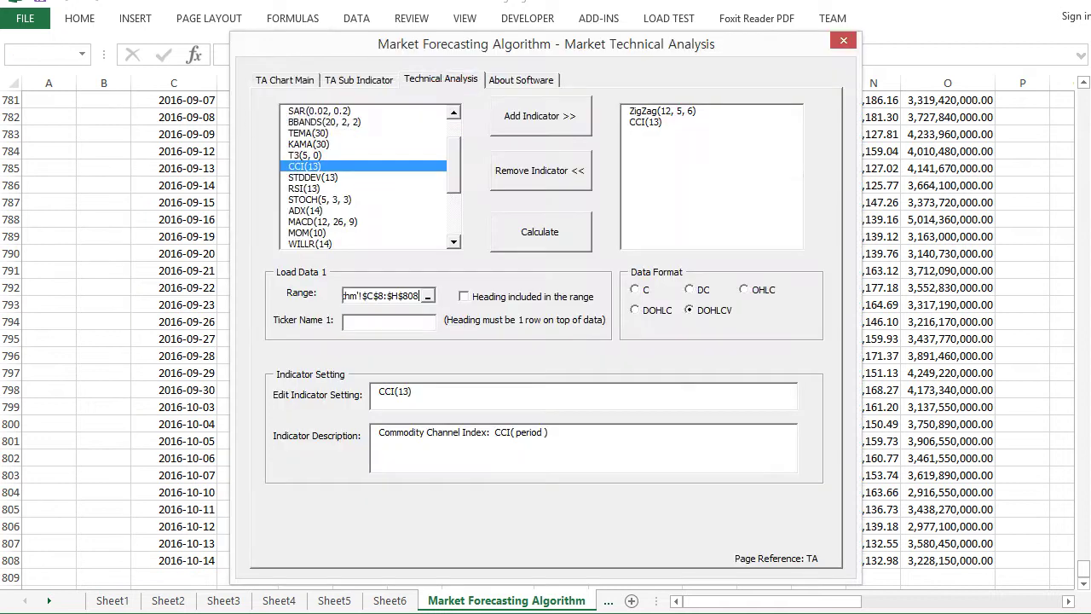
left_click(464, 297)
left_click(388, 323)
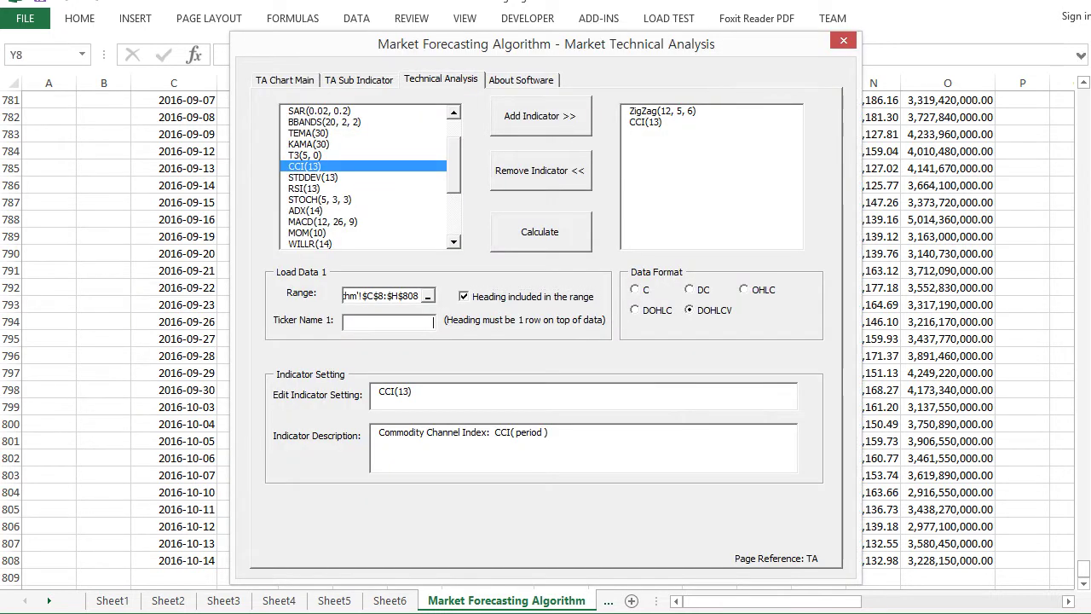
type("Stock1")
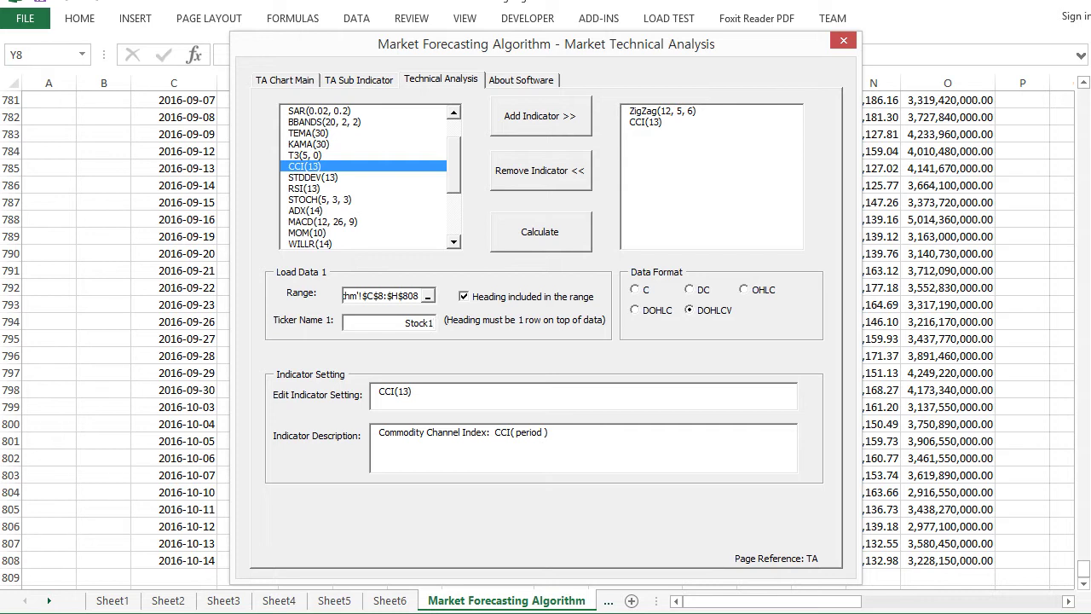
- Calculate the ZigZag and CCI indicators, close the dialog and examine the Stock1 price chart and CCI (13) chart across their full width
left_click(540, 232)
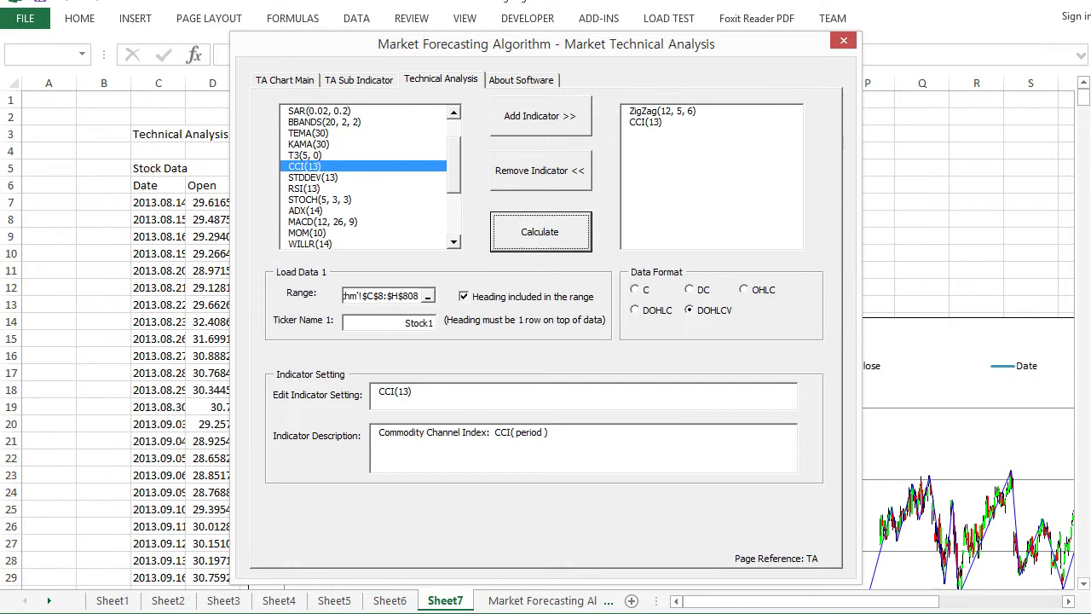
left_click(844, 41)
left_click(866, 219)
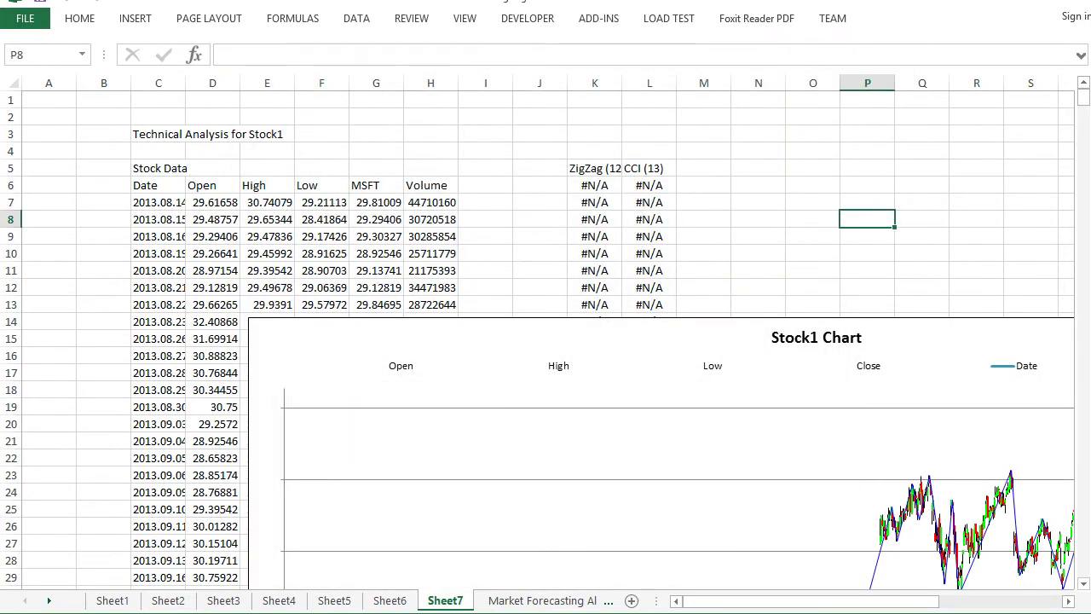
left_click_drag(1084, 95, 1083, 124)
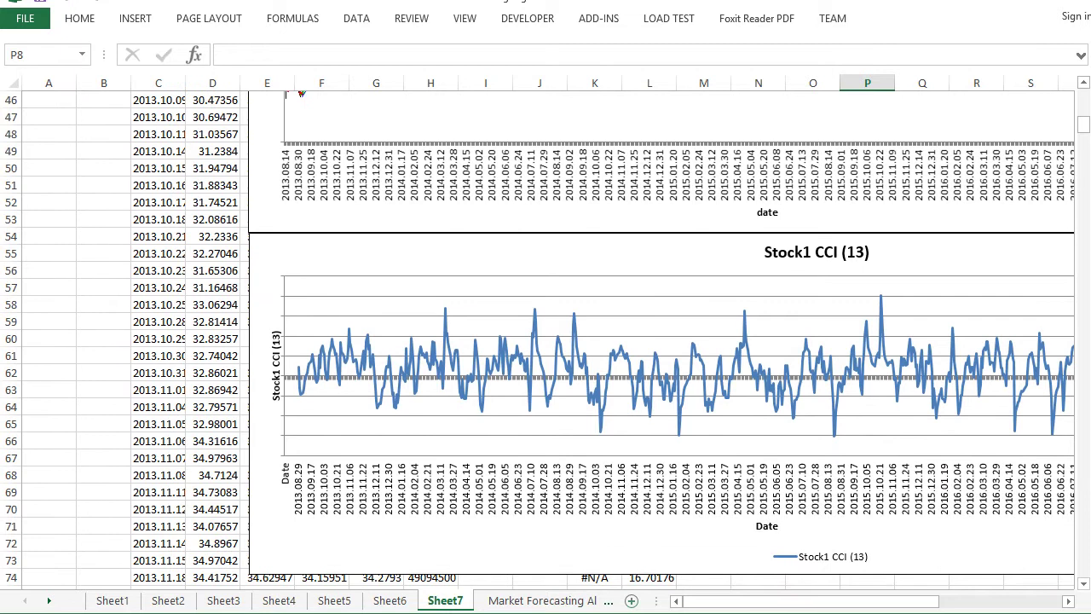
left_click_drag(810, 601, 891, 601)
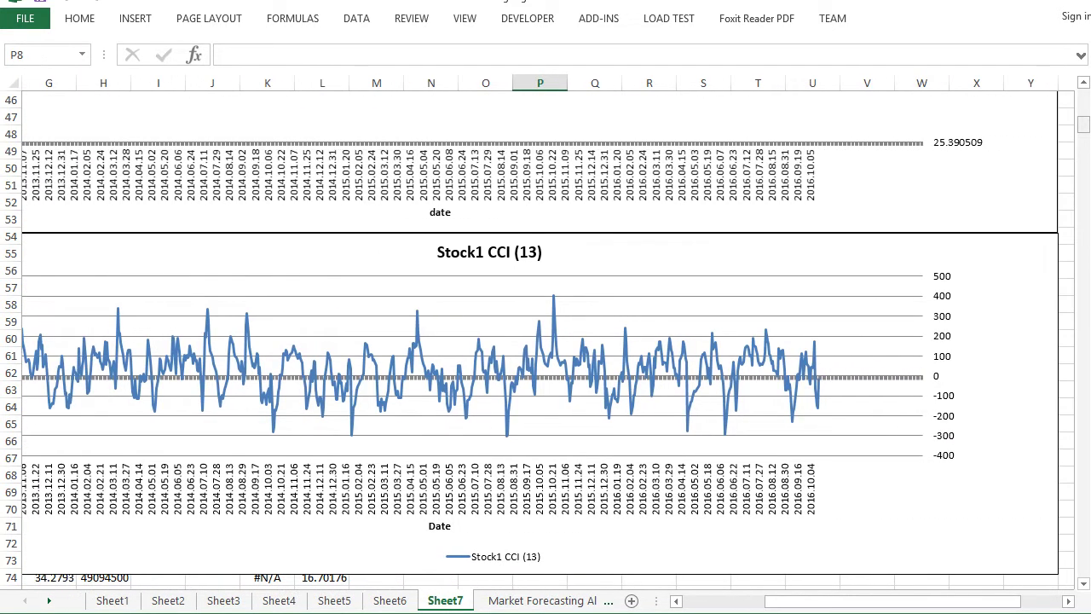
left_click_drag(1083, 124, 1083, 107)
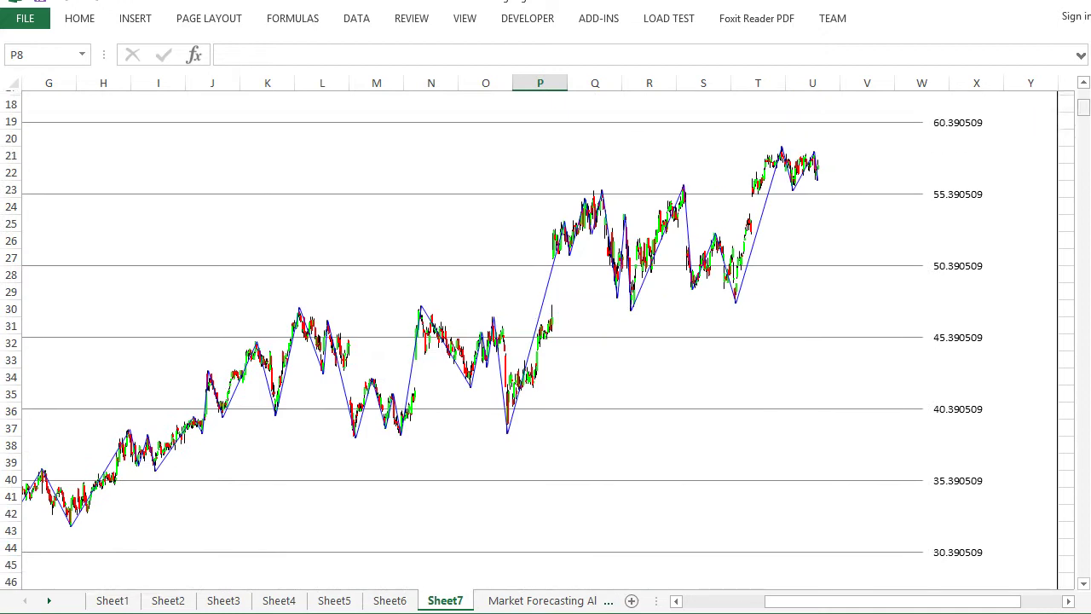
left_click_drag(892, 601, 852, 601)
left_click_drag(1083, 107, 1083, 96)
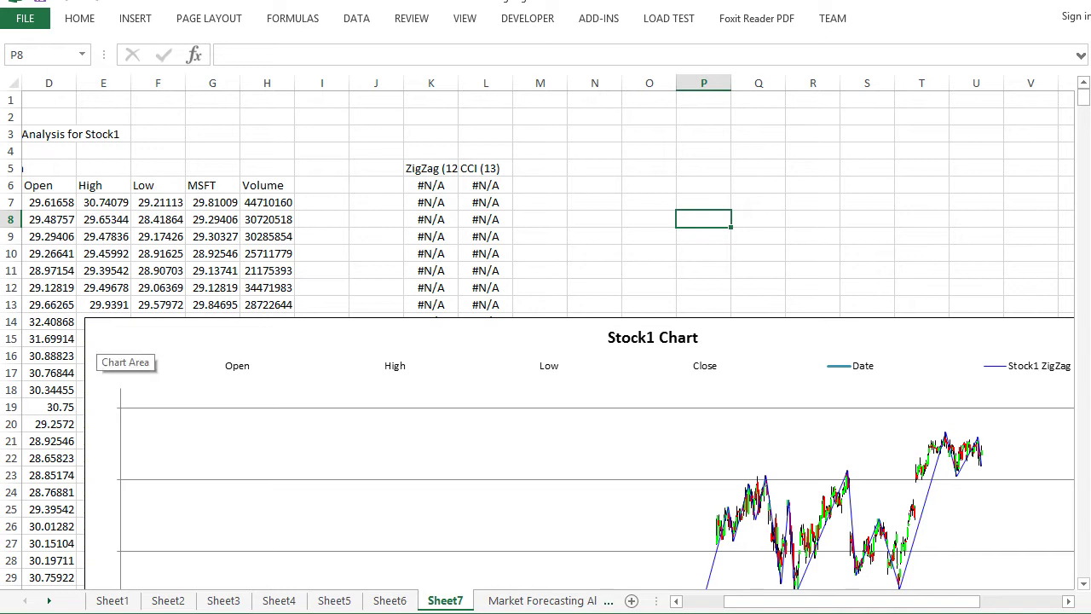
- Move the Stock1 price chart and the Stock1 CCI (13) chart aside, clear of the stock data and indicator columns
left_click_drag(96, 337, 698, 256)
scroll(698, 256, "down", 12)
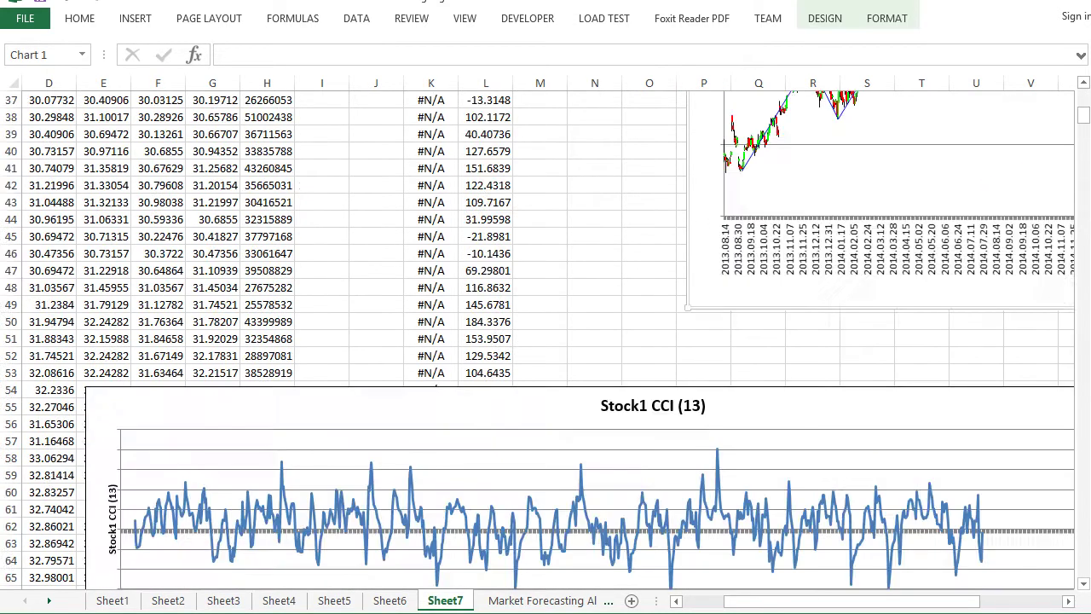
scroll(699, 256, "down", 5)
left_click_drag(97, 194, 820, 246)
scroll(820, 245, "up", 1)
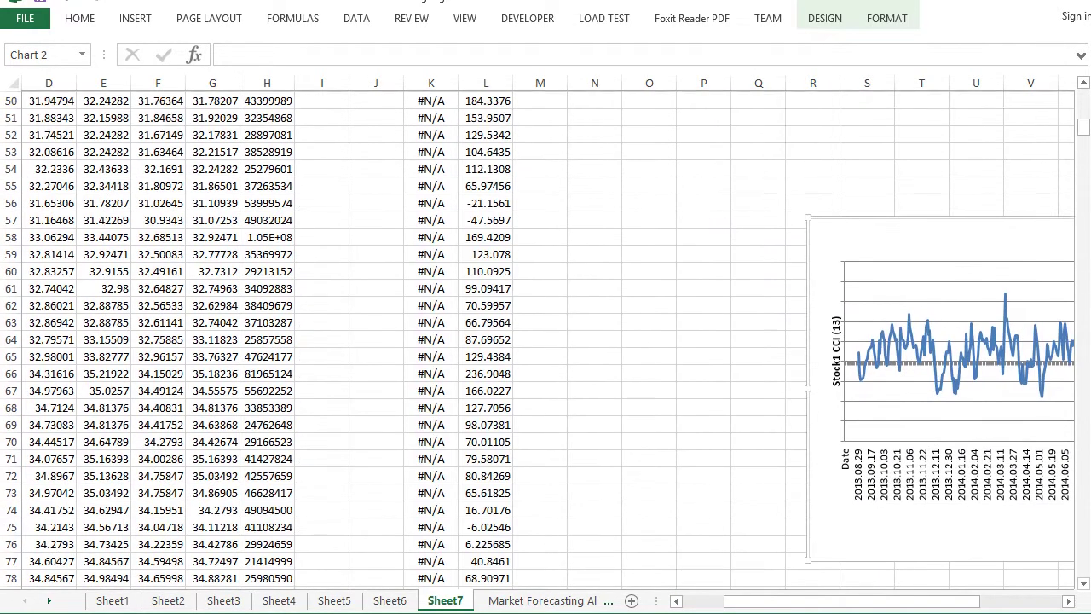
- Fit columns K and L to their contents and review the ZigZag and CCI values down to the last data row
scroll(537, 340, "up", 16)
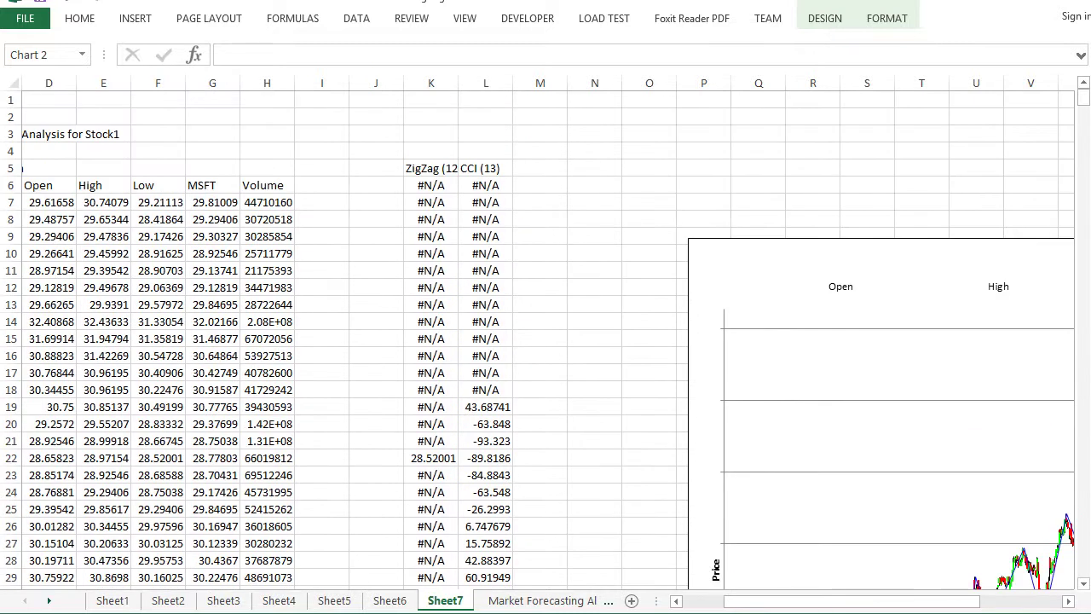
double_click(459, 83)
double_click(544, 83)
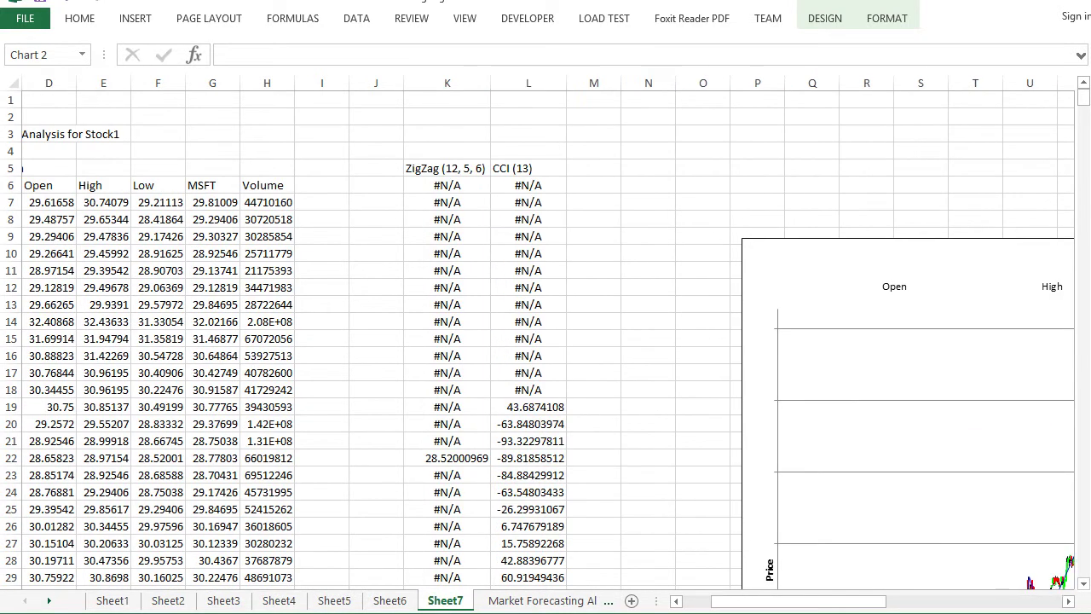
left_click(648, 202)
left_click_drag(447, 168, 567, 586)
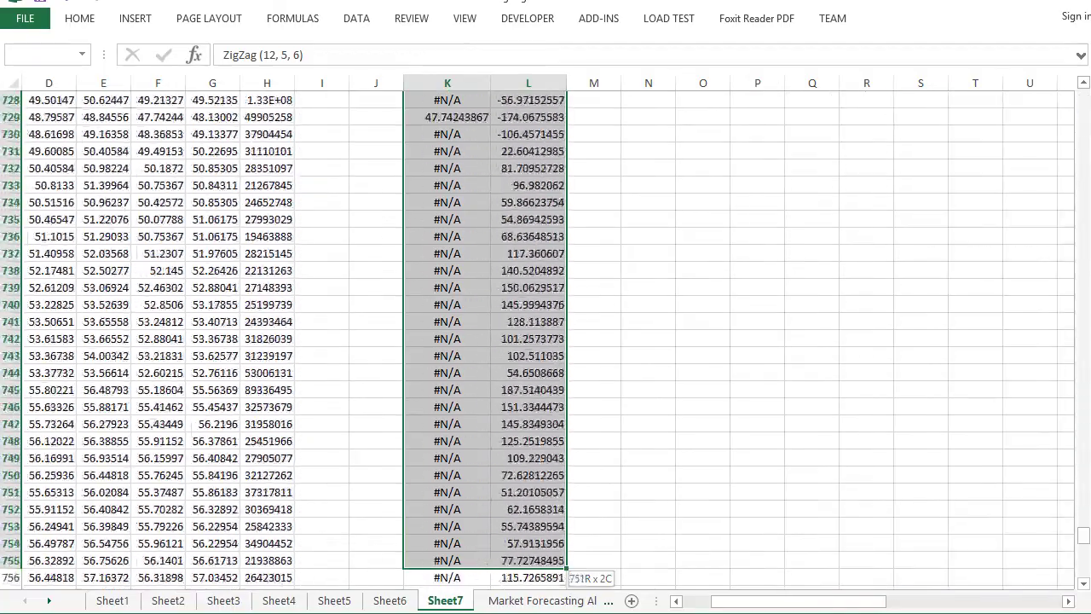
left_click_drag(566, 573, 566, 534)
left_click(448, 560)
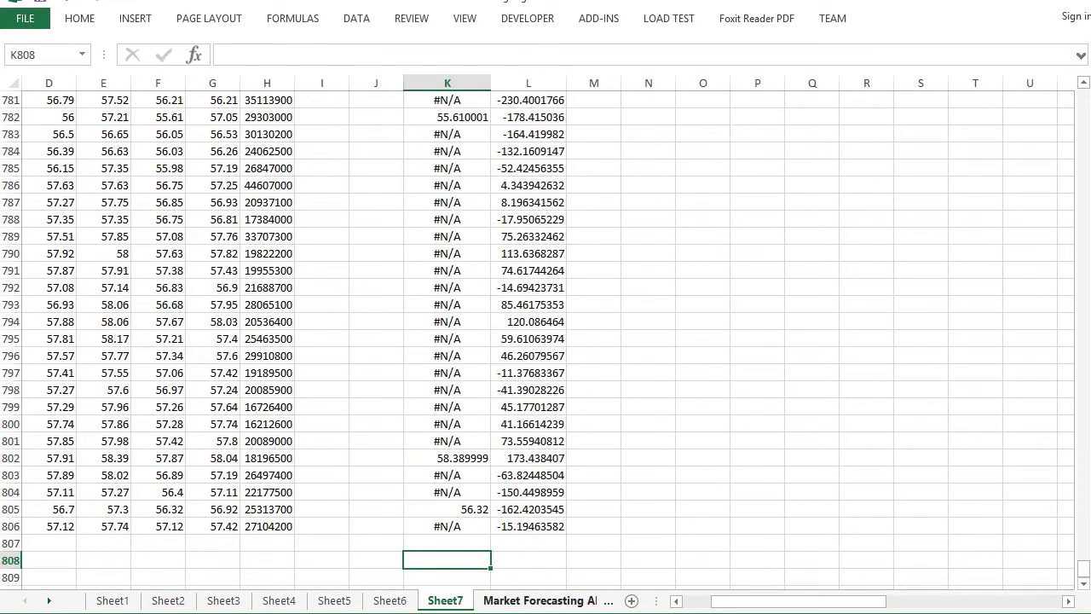
- From the Market Forecasting Algorithm sheet, reopen Market Technical Analysis and add the PeakTrough(12, 5, 6) indicator
left_click(542, 600)
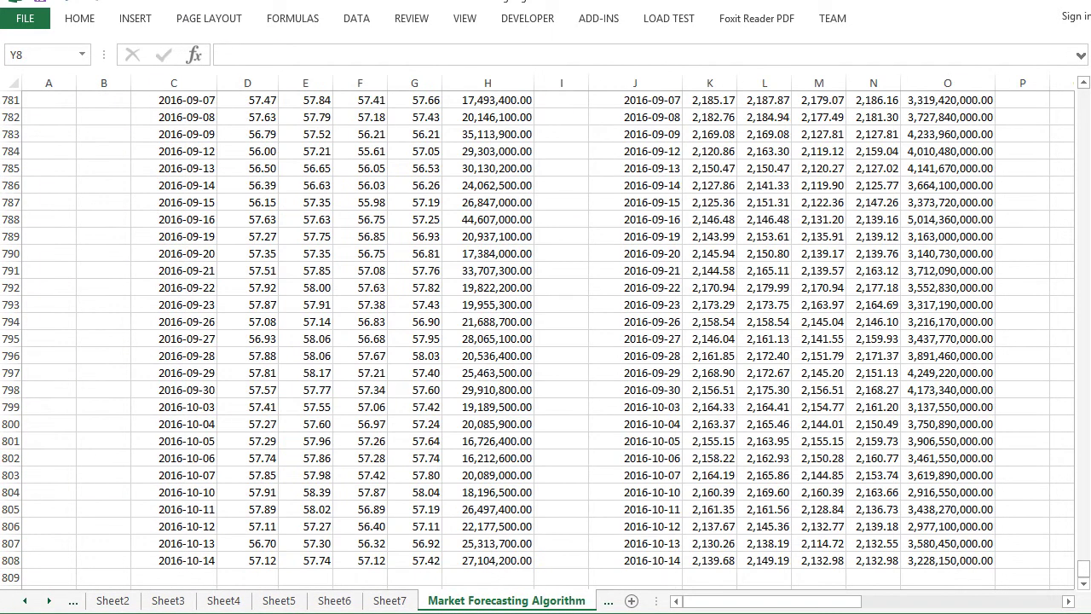
left_click_drag(1083, 567, 1084, 97)
left_click(415, 389)
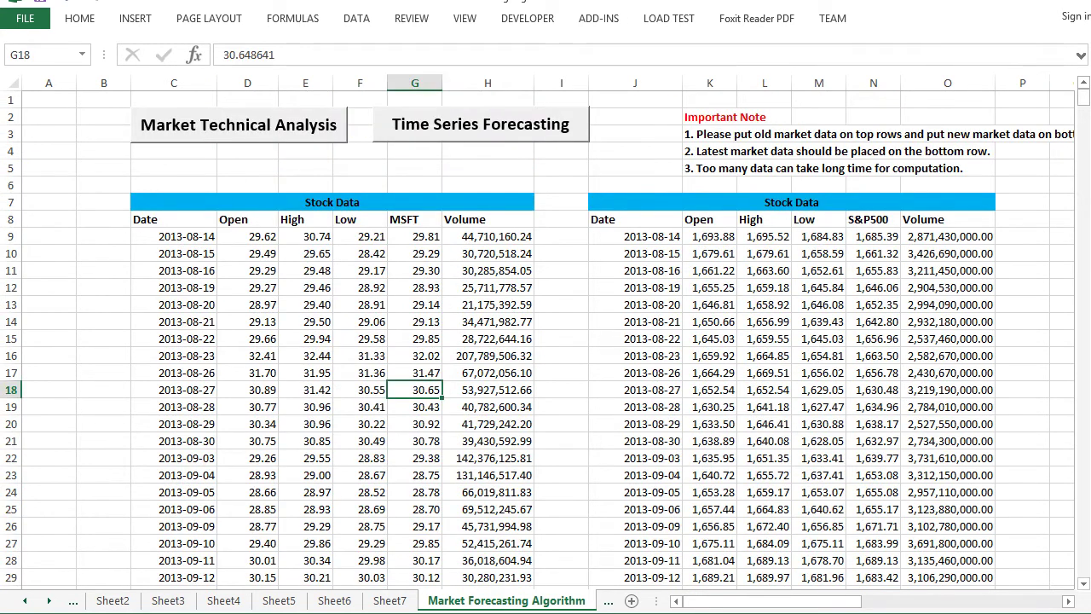
left_click(239, 125)
left_click_drag(453, 147, 453, 206)
left_click(333, 244)
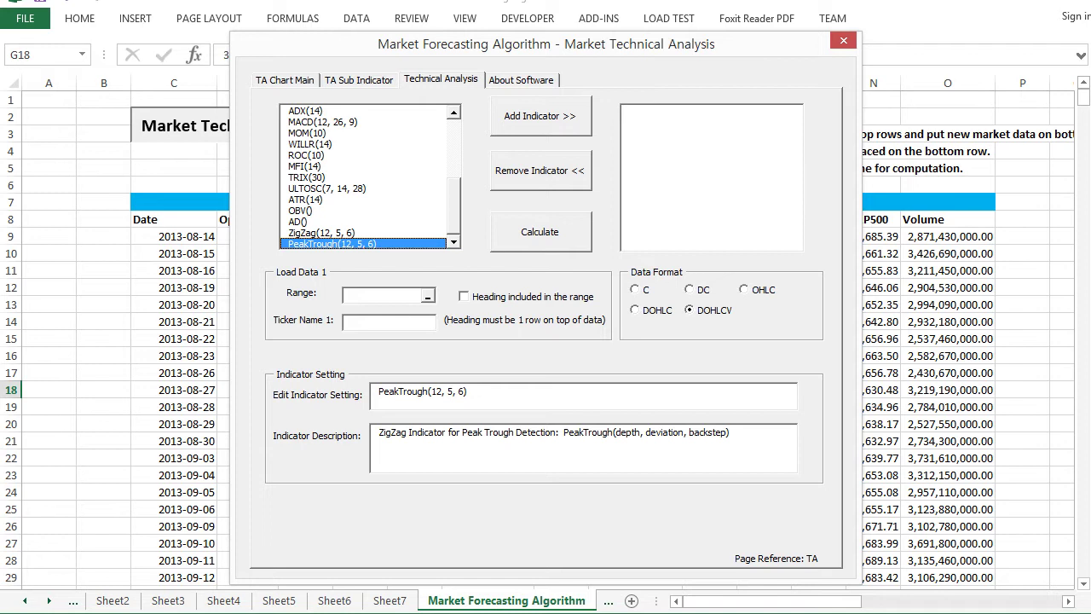
left_click(540, 116)
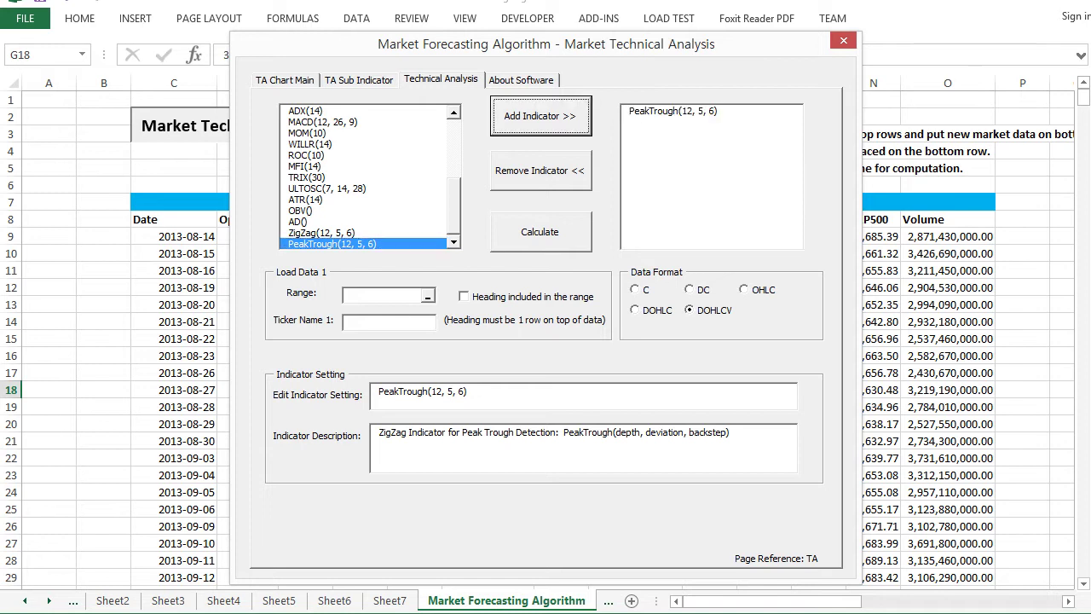
- Load the MSFT range C8:H808 for the PeakTrough calculation, with the heading included and the ticker name Stock1
left_click(427, 295)
left_click_drag(145, 219, 531, 563)
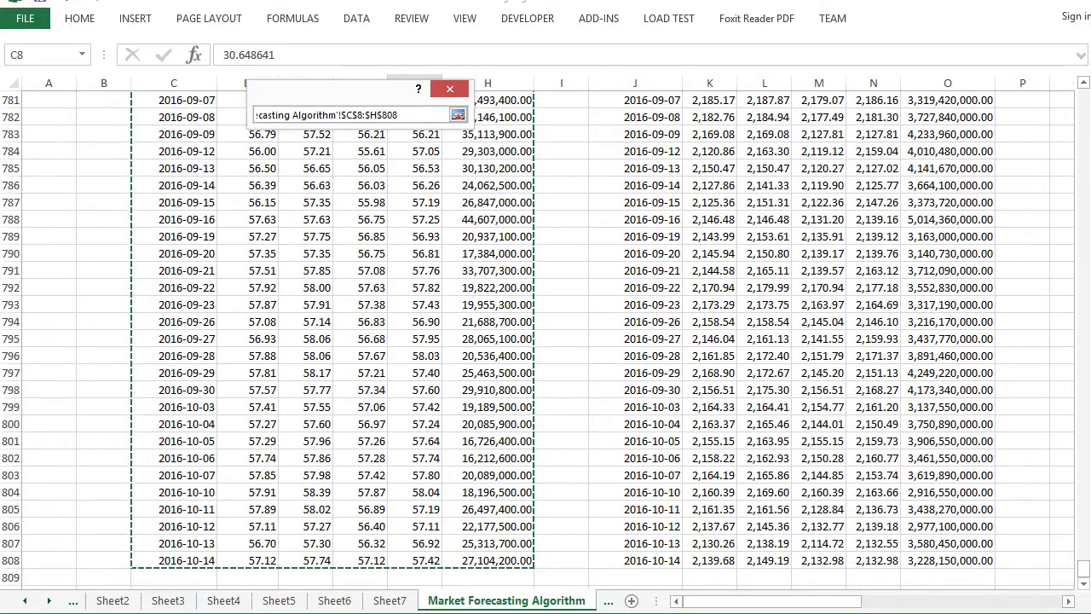
key("Return")
left_click(464, 297)
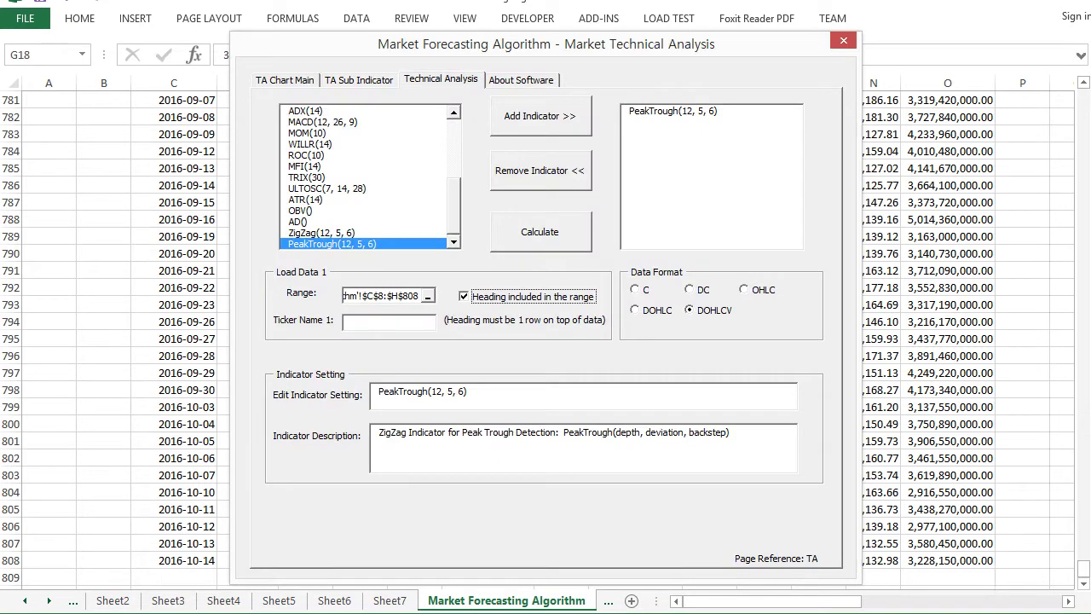
left_click(428, 322)
type("Stock1")
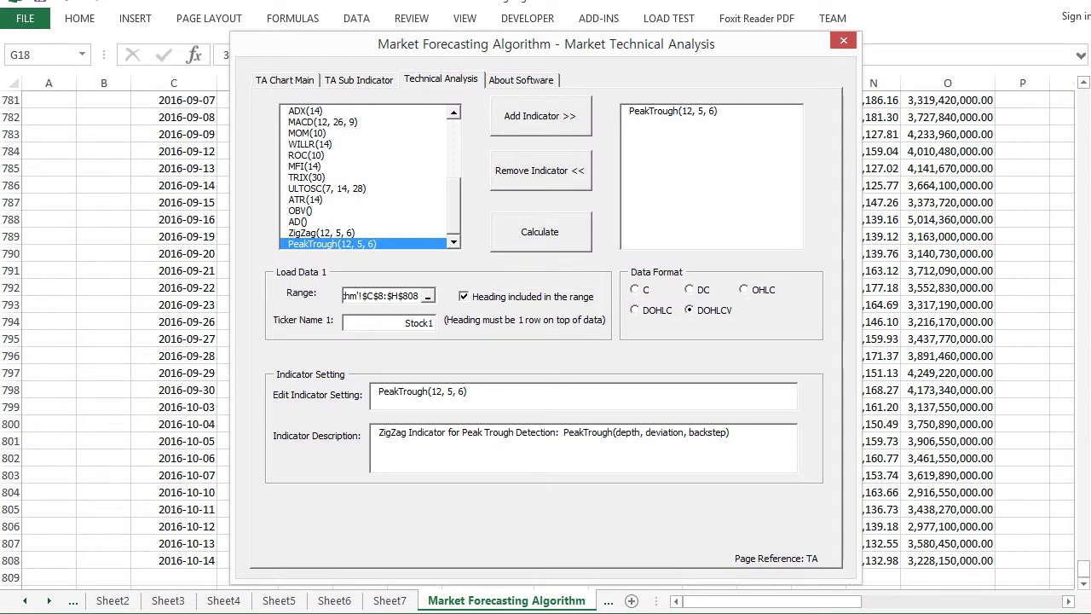
- Calculate the PeakTrough indicator, close the dialog and examine the peak and trough markers across the Stock1 chart
left_click(541, 232)
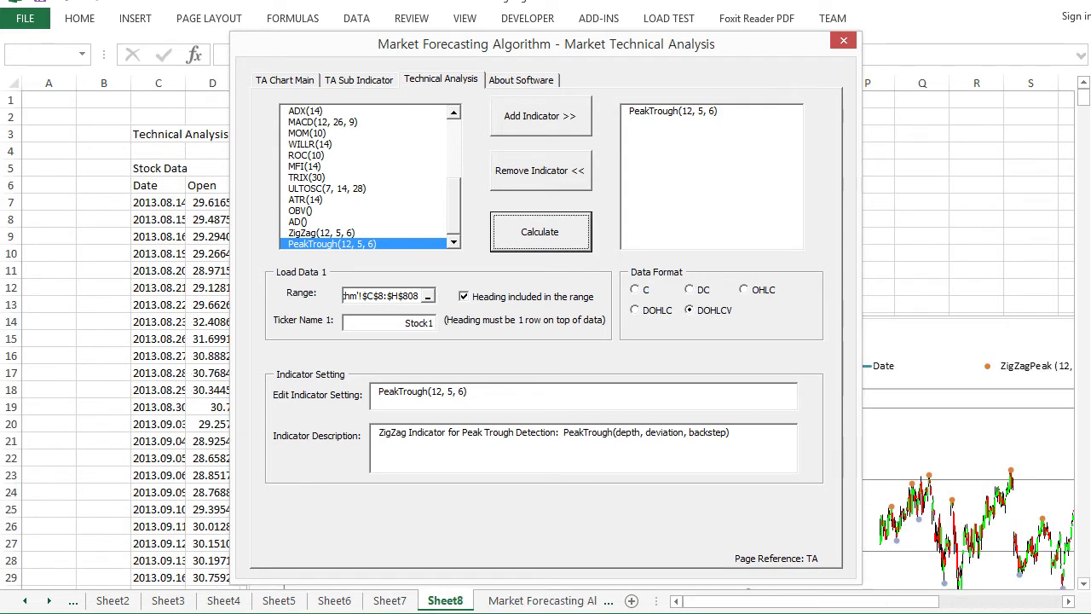
left_click(844, 40)
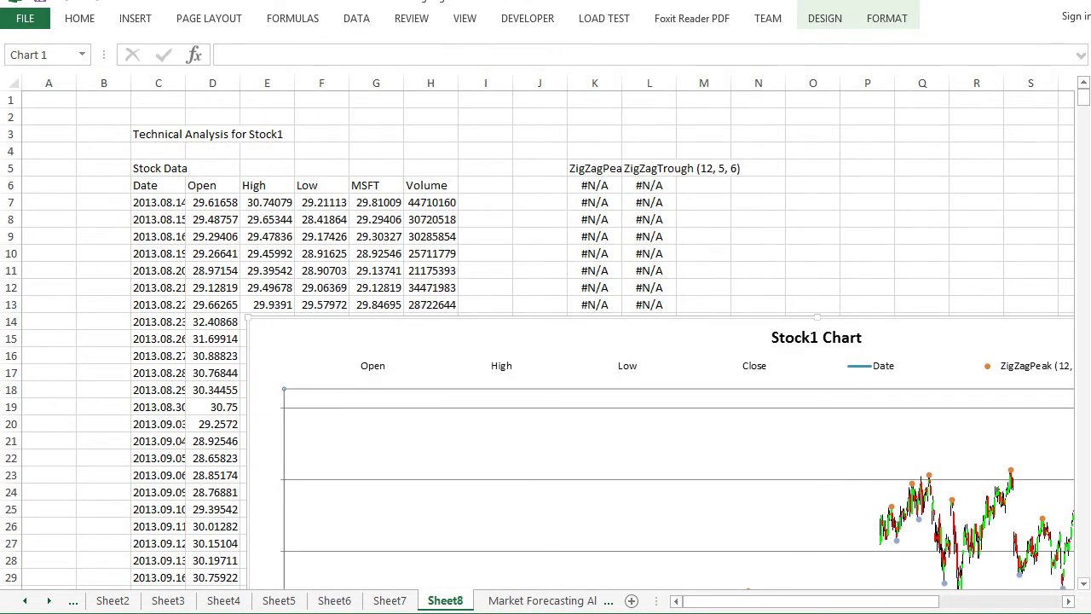
scroll(547, 341, "down", 3)
scroll(546, 341, "down", 4)
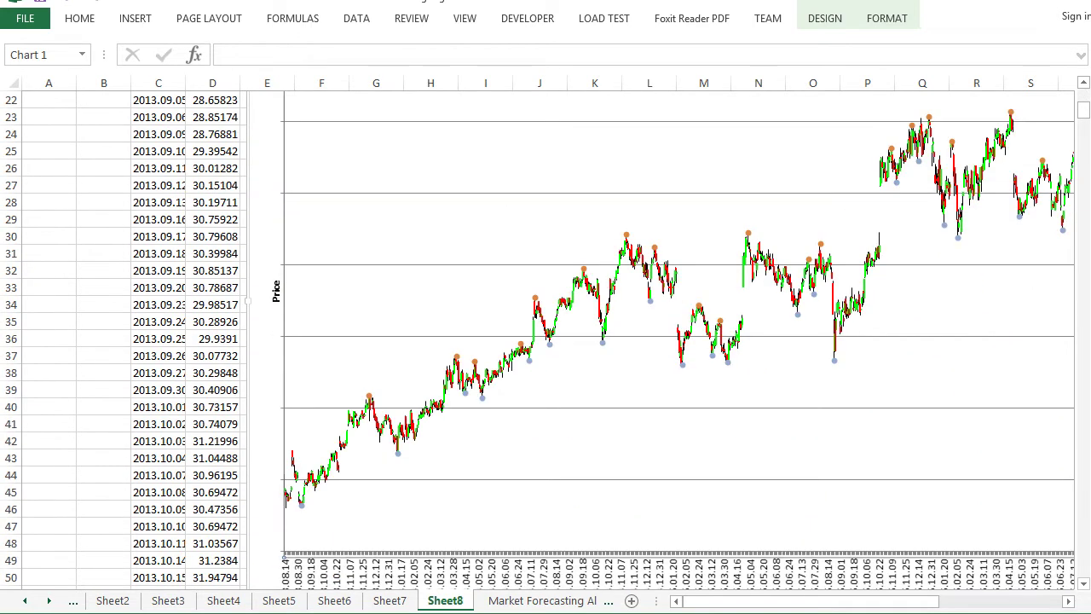
scroll(545, 341, "right", 5)
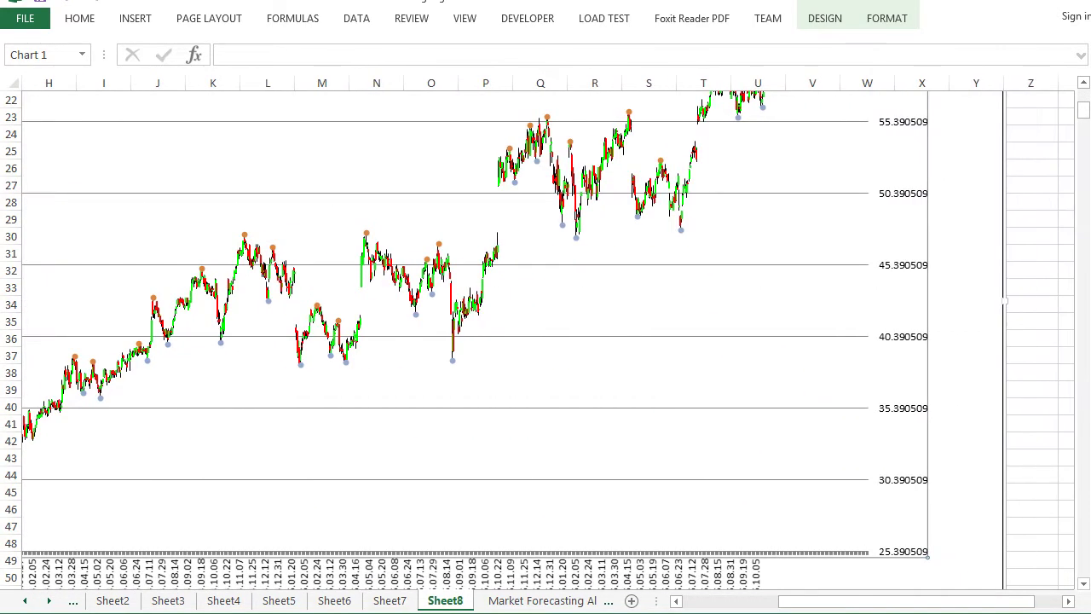
scroll(546, 341, "up", 2)
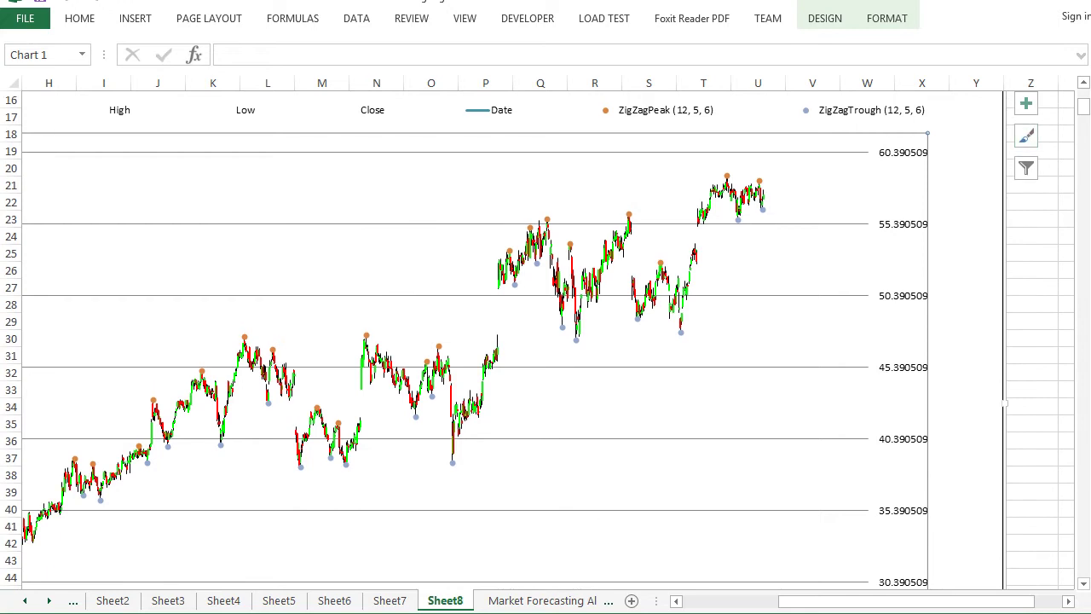
left_click_drag(906, 601, 865, 600)
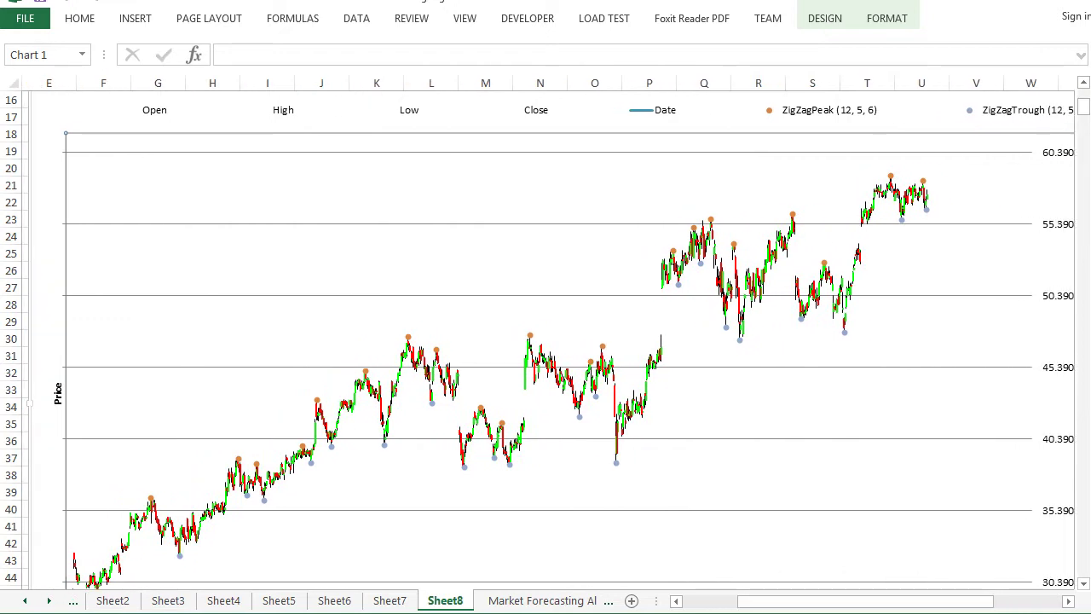
- Move the Stock1 chart with the peak and trough markers aside to uncover the indicator columns
left_click_drag(1082, 107, 1082, 102)
left_click_drag(477, 203, 1059, 191)
left_click(485, 441)
- Fit the ZigZagPeak and ZigZagTrough columns to their contents and review their values against the dates down to the last row
scroll(485, 441, "up", 3)
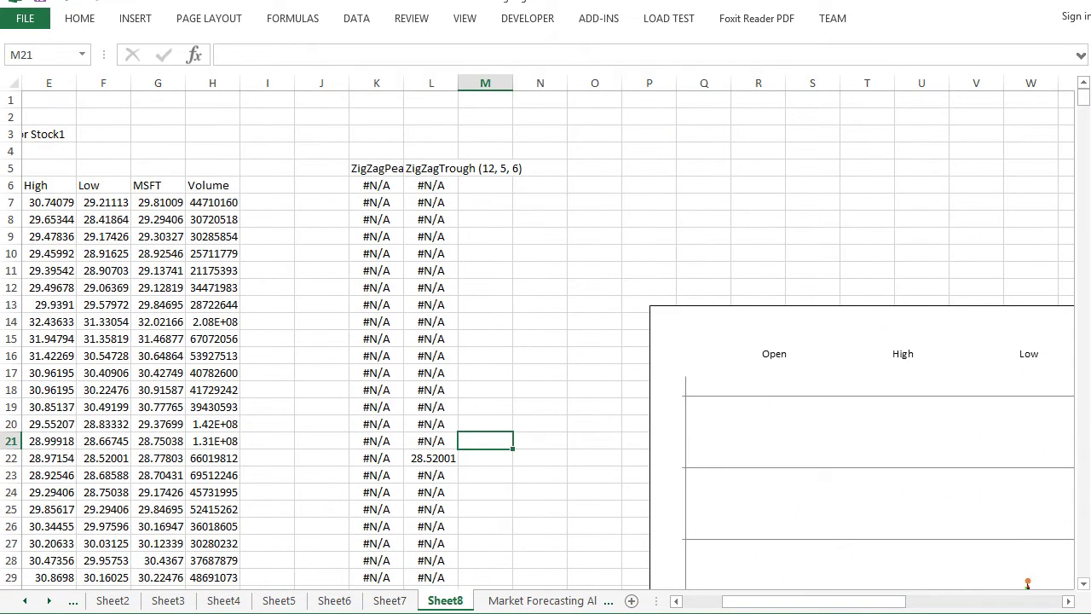
double_click(404, 82)
double_click(516, 83)
left_click(669, 184)
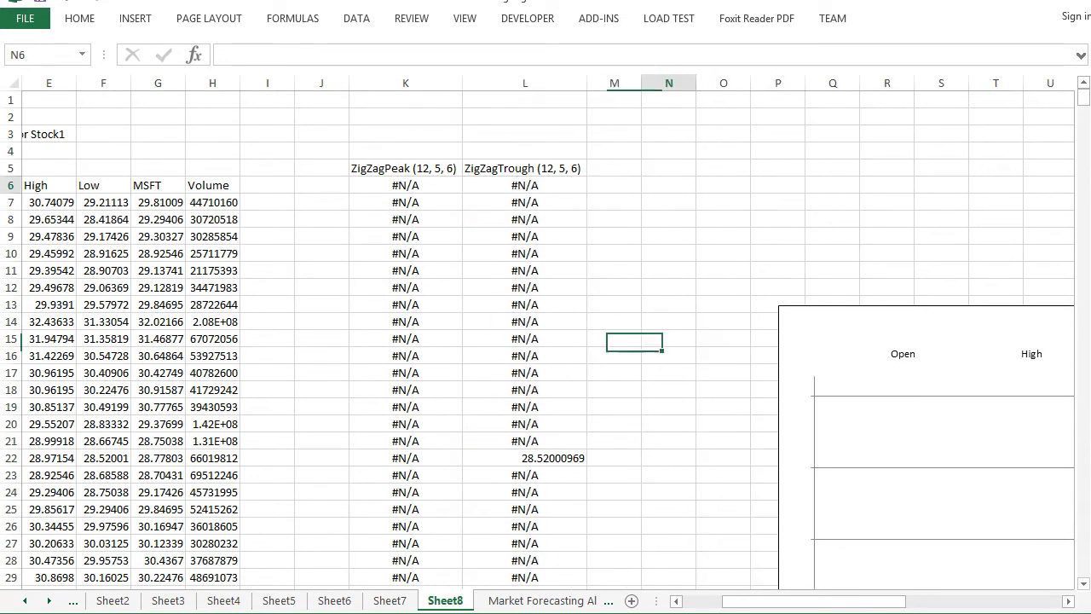
left_click_drag(405, 168, 587, 569)
left_click(723, 474)
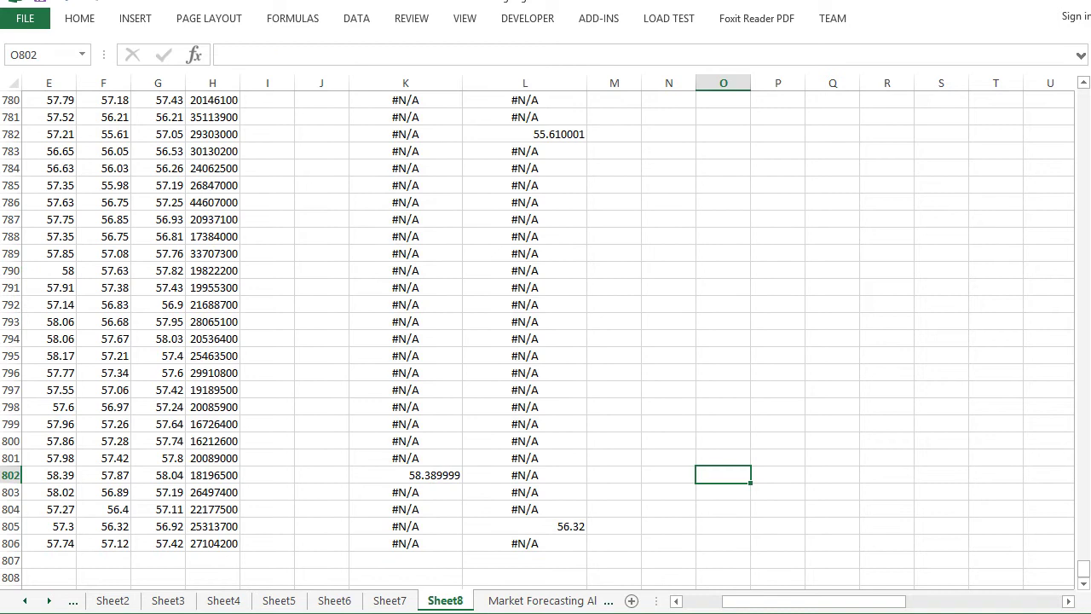
left_click_drag(768, 601, 741, 601)
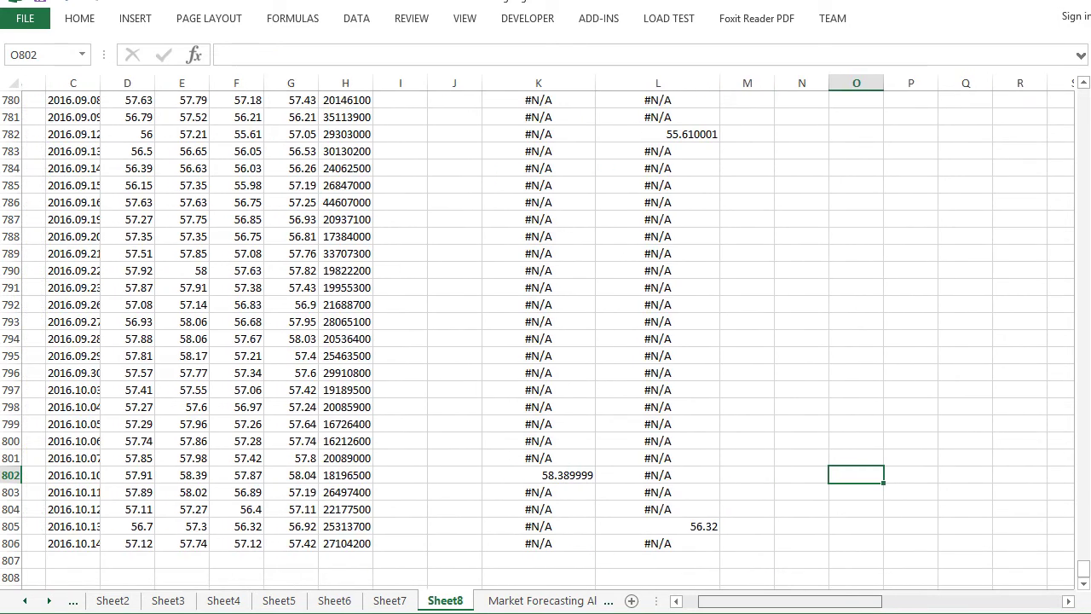